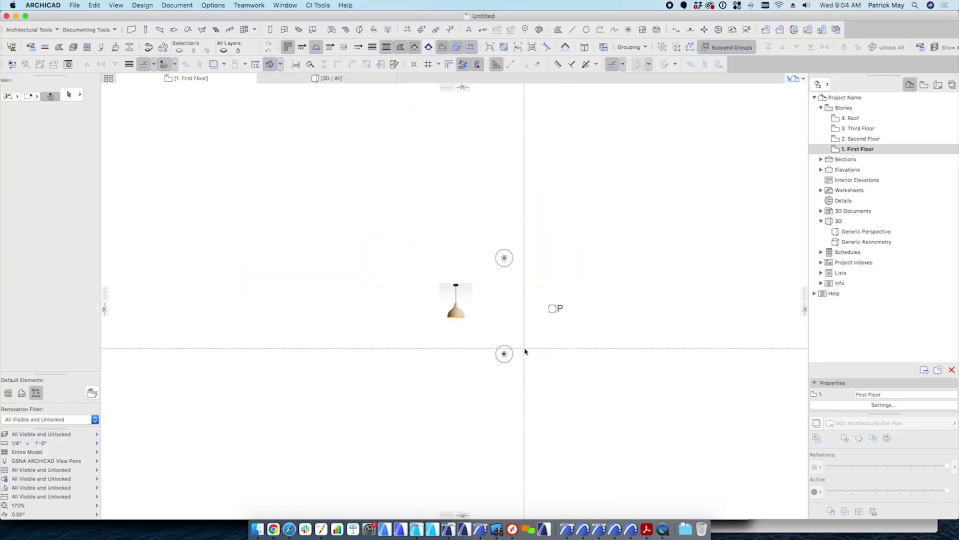
Step: Zoom into the floor plan, pan to the lamp reference image, and open the File menu
scroll(515, 358, "up", 3)
scroll(510, 358, "up", 5)
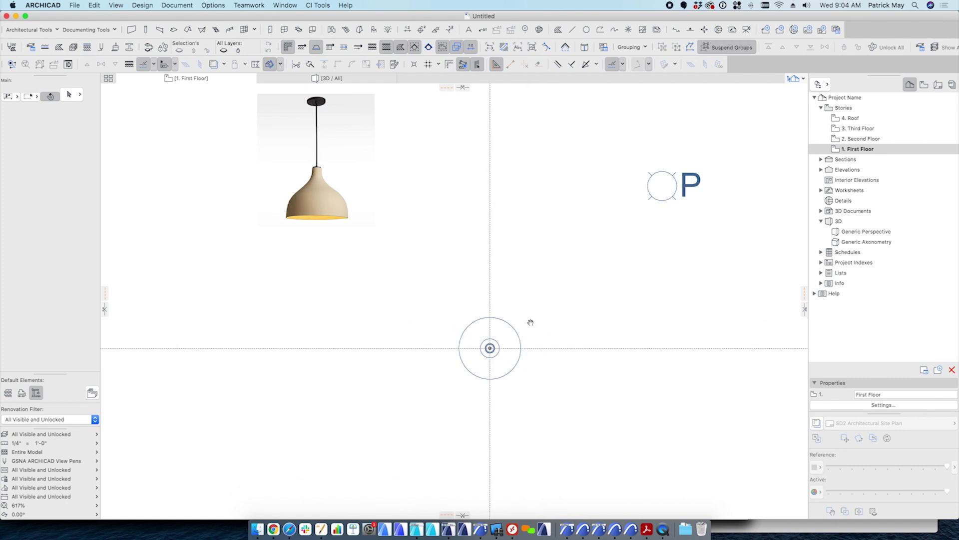
middle_click_drag(529, 324, 508, 366)
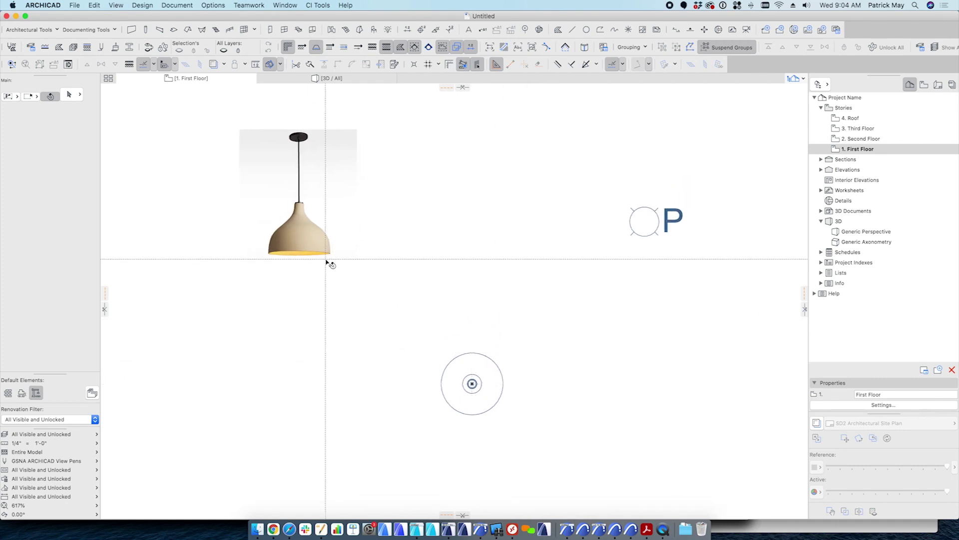
left_click(73, 5)
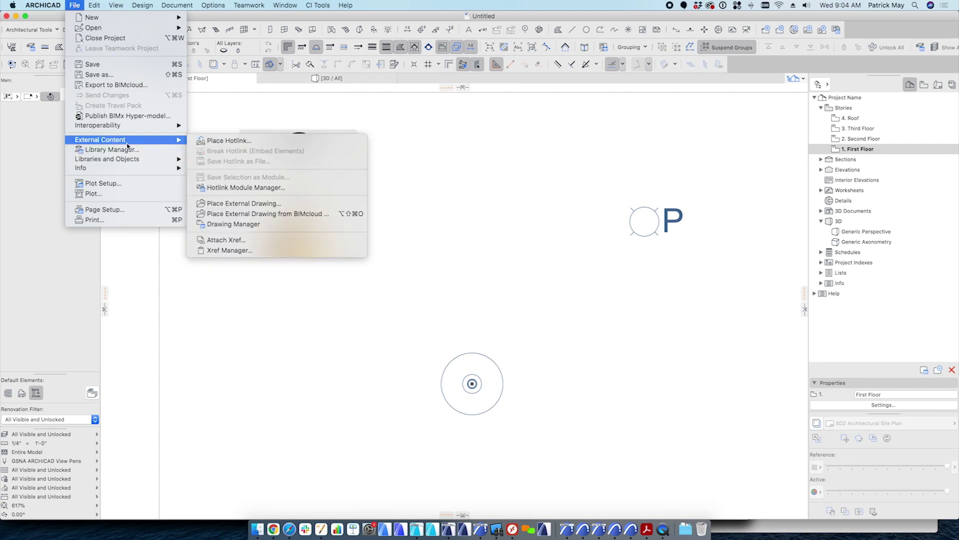
Step: Create a new library object, Untitled-1, leaving its subtype unchanged
mouse_move(148, 164)
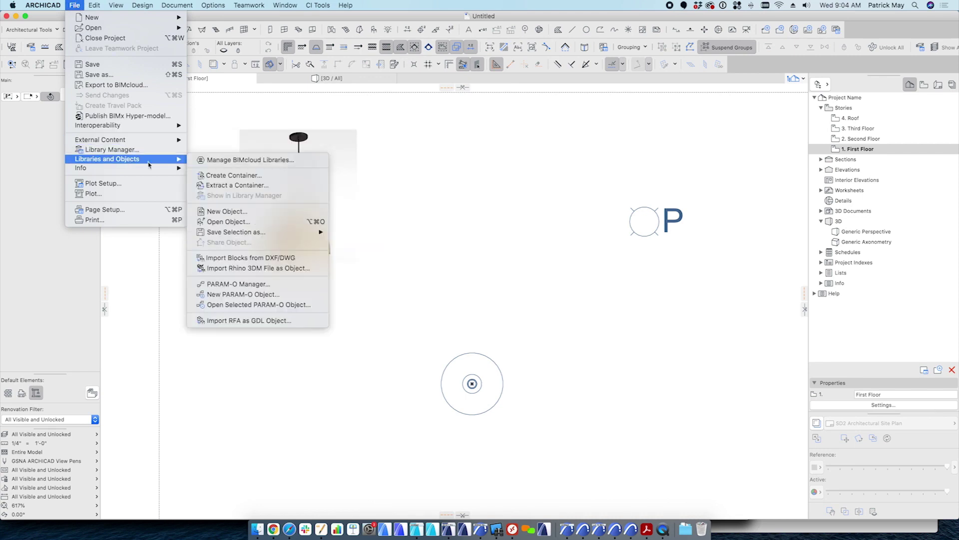
left_click(254, 218)
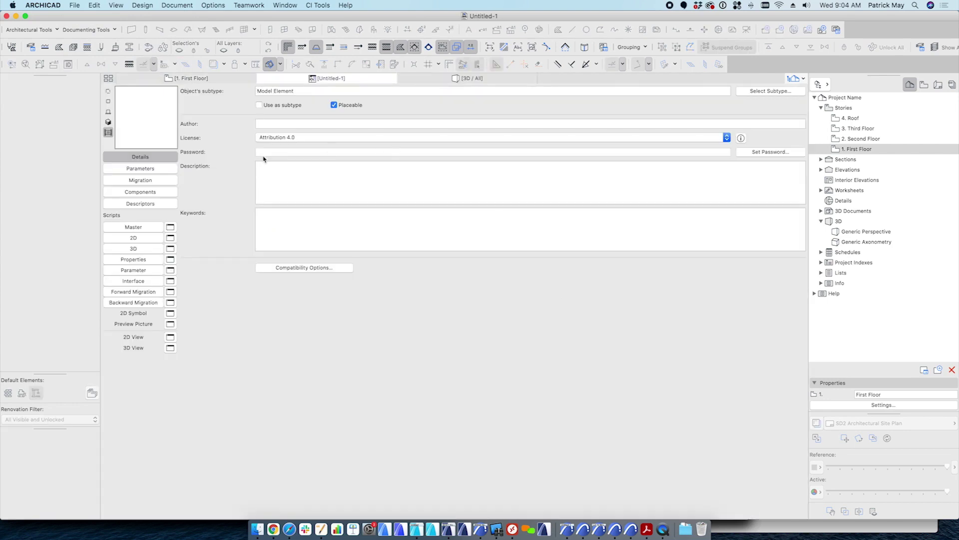
left_click(782, 95)
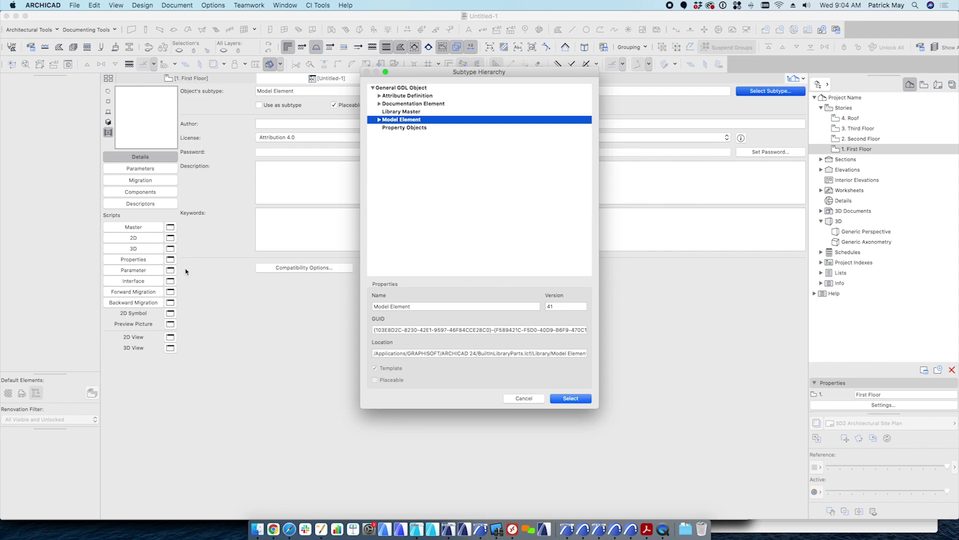
key("Return")
Step: Inspect the new object's 2D and 3D scripts, then close the object editor
left_click(138, 239)
left_click(136, 249)
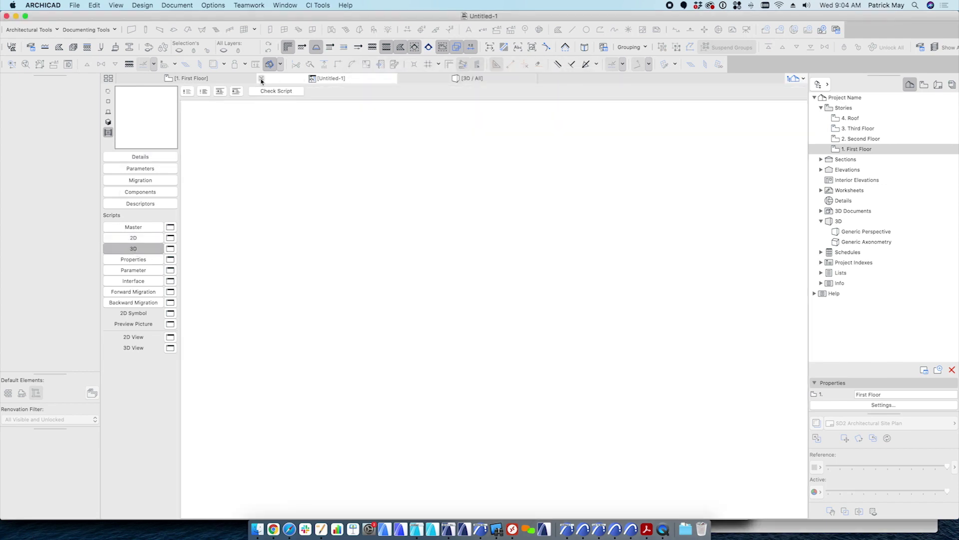
left_click(261, 78)
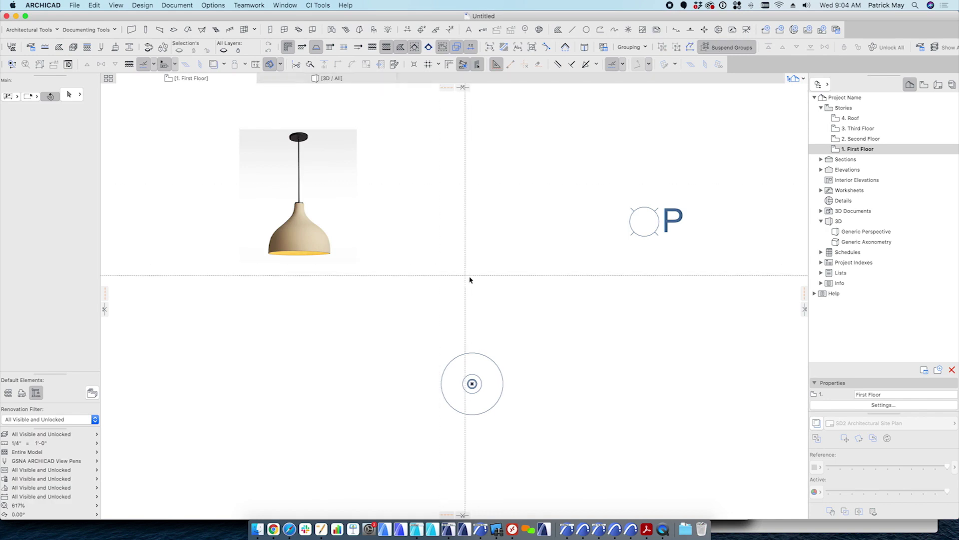
Step: Quit the other ARCHICAD 22 copy from the Dock and reframe the plan around the lamp
scroll(515, 403, "down", 3)
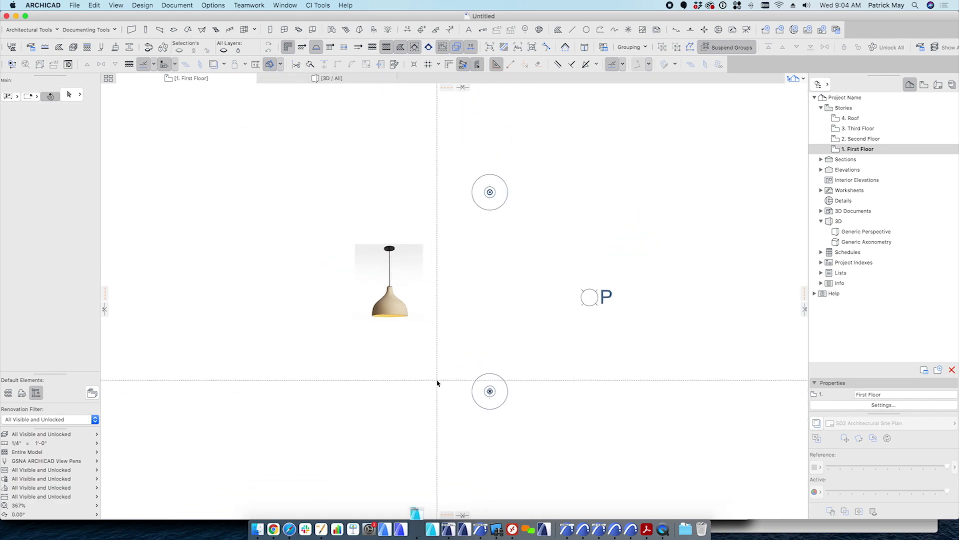
right_click(416, 528)
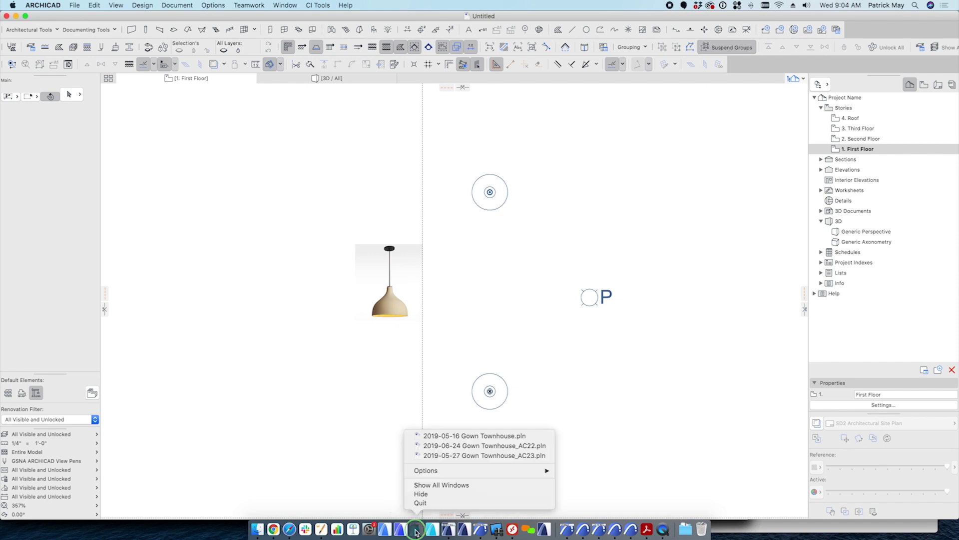
left_click(423, 502)
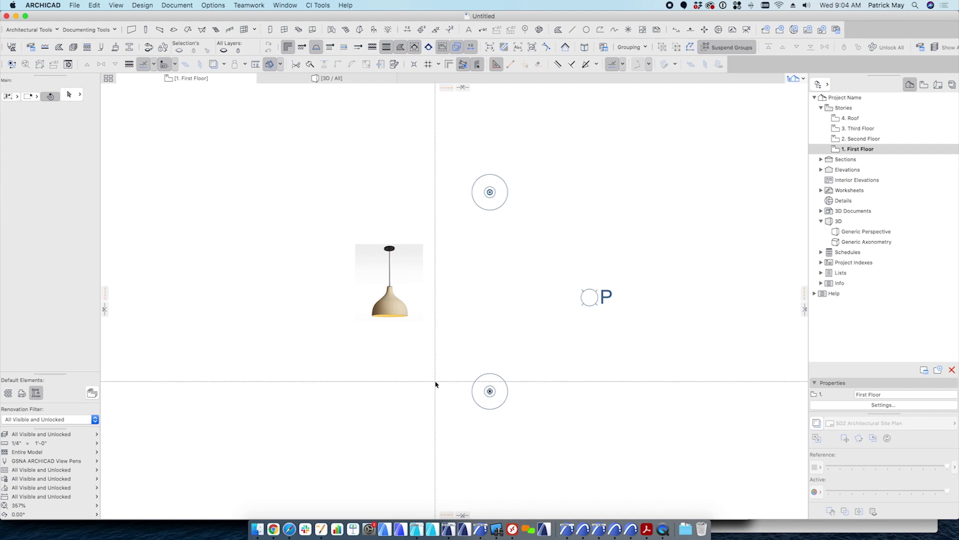
scroll(418, 343, "down", 2)
scroll(467, 334, "right", 2)
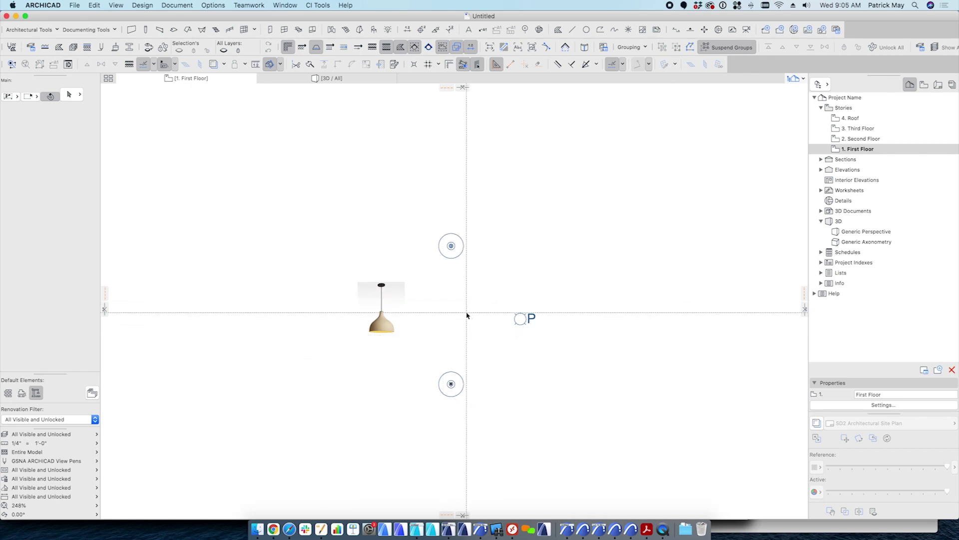
scroll(390, 321, "up", 3)
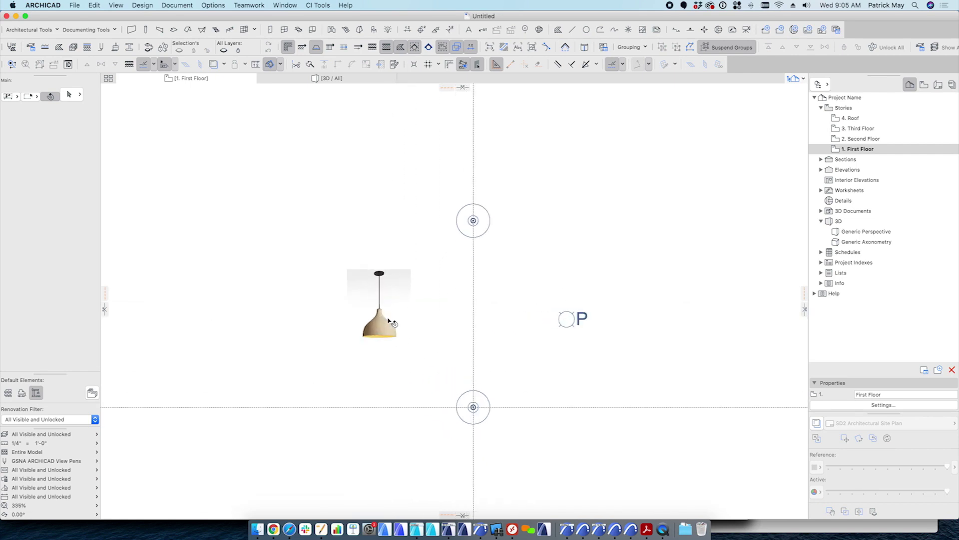
scroll(392, 322, "up", 2)
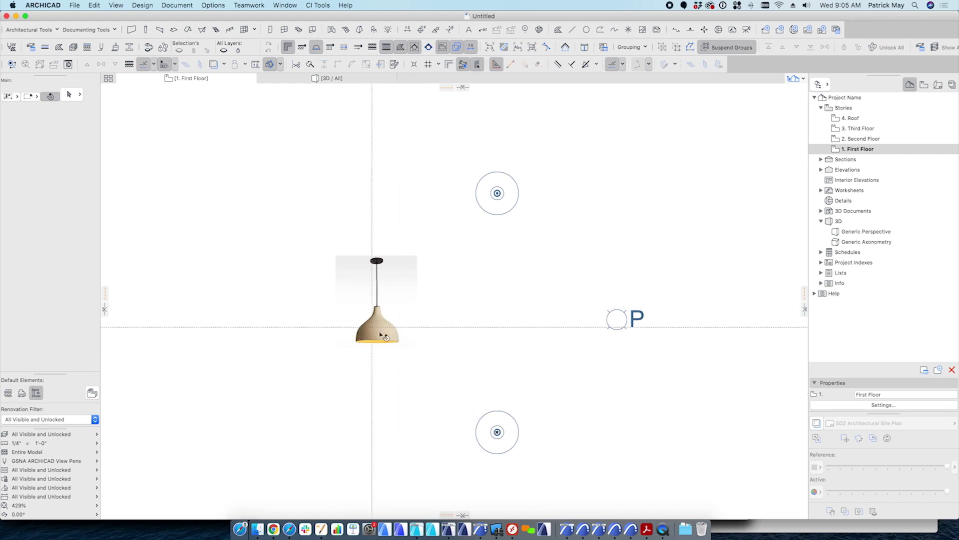
scroll(528, 426, "down", 1)
scroll(528, 425, "down", 2)
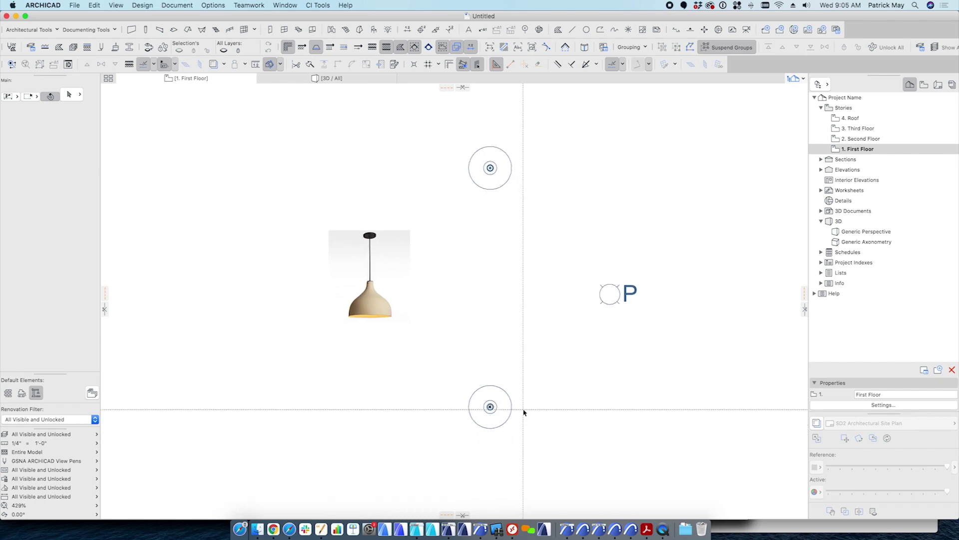
Step: Marquee-select the lower and then the upper circular marker to check them
left_click_drag(529, 443, 445, 368)
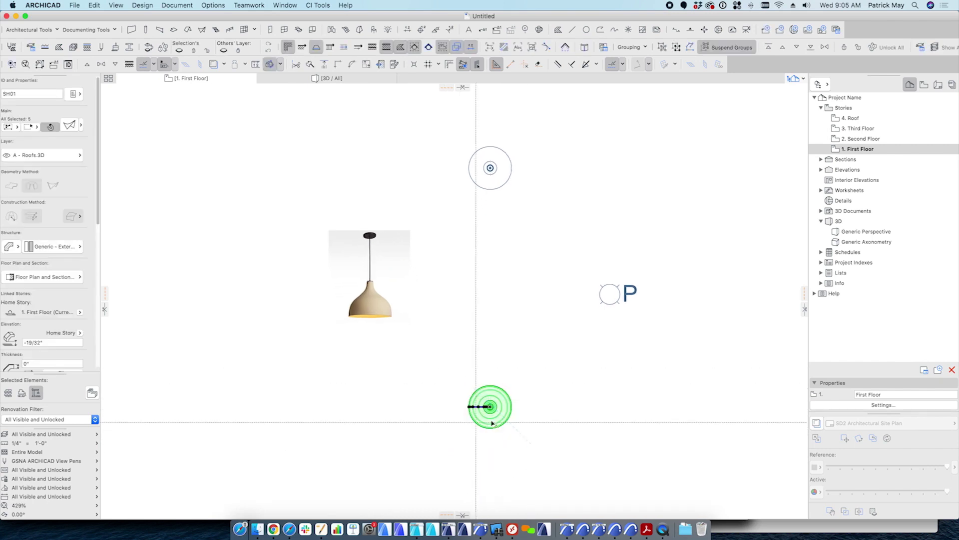
left_click(464, 140)
left_click_drag(464, 140, 495, 175)
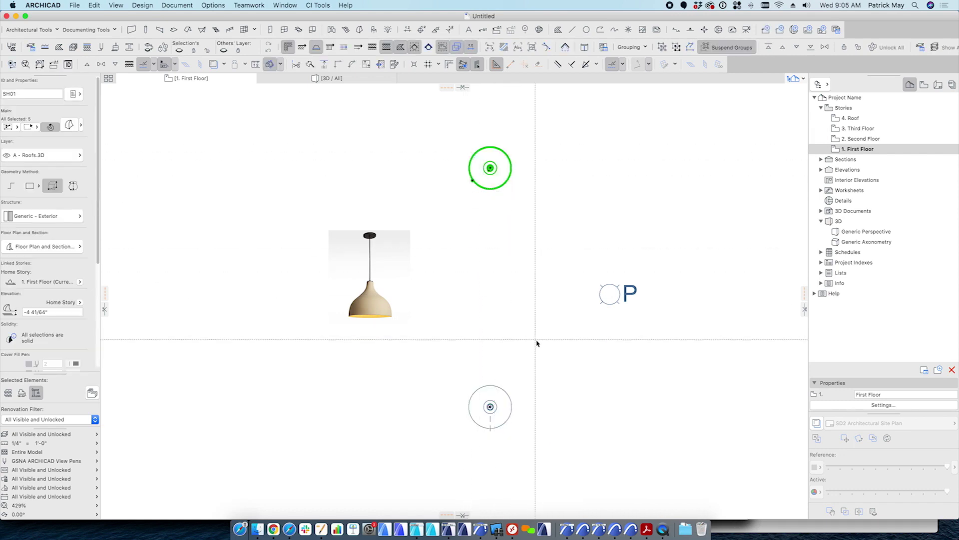
left_click(535, 367)
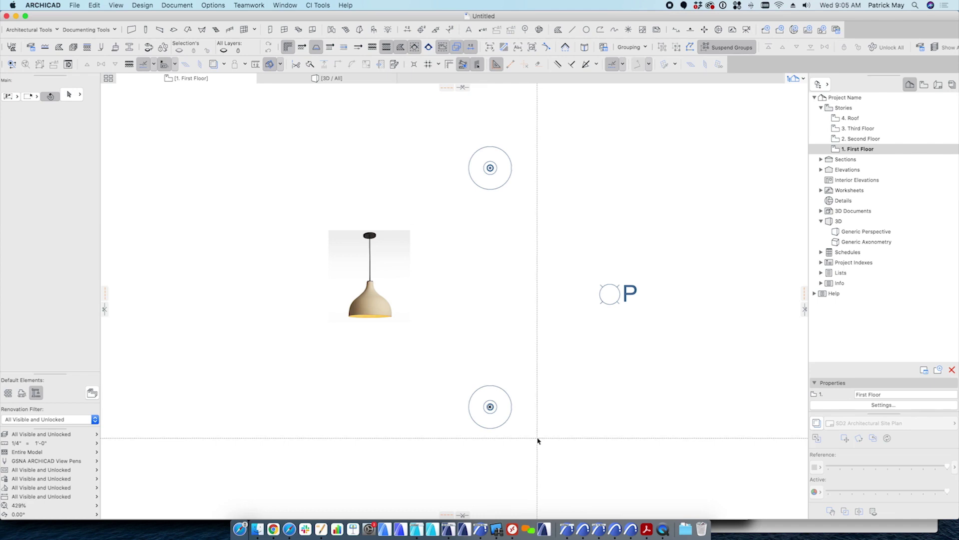
Step: Select the P marker, clear the selection, and select it again
left_click_drag(583, 267, 641, 313)
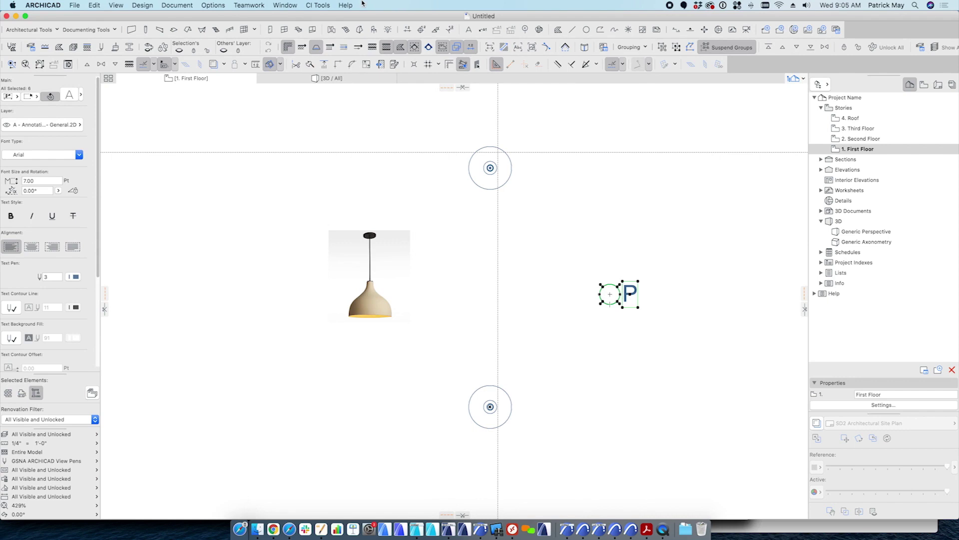
left_click(628, 30)
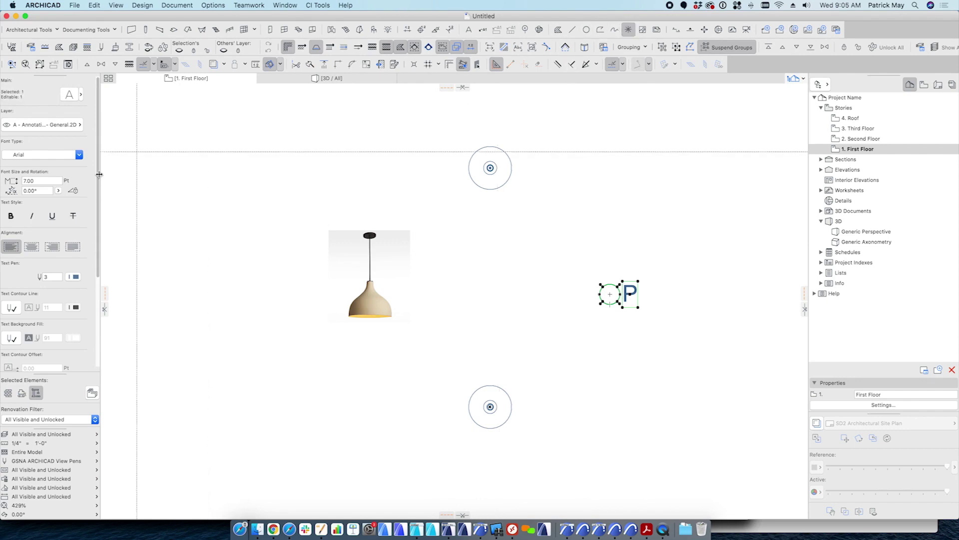
key("Escape")
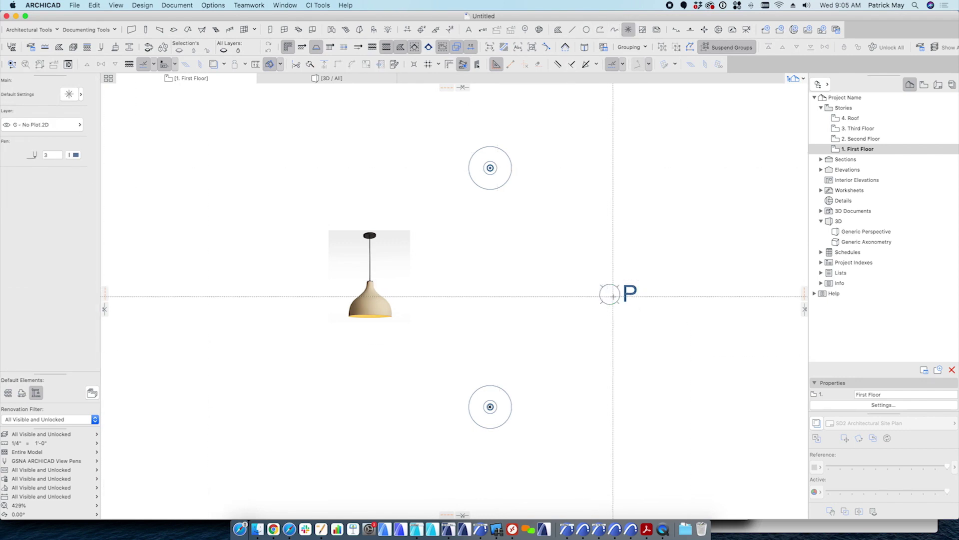
left_click_drag(657, 326, 569, 257)
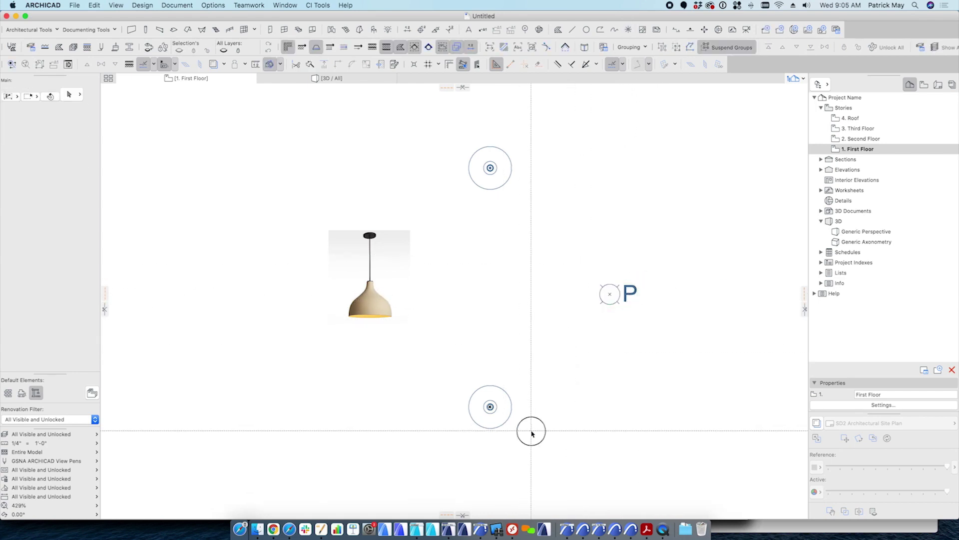
left_click(467, 399)
key("F5")
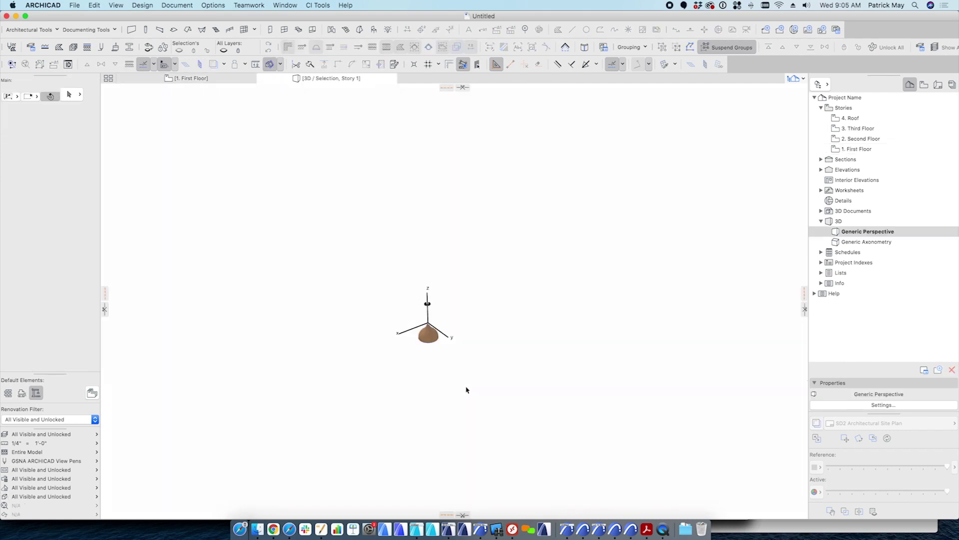
scroll(440, 333, "up", 10)
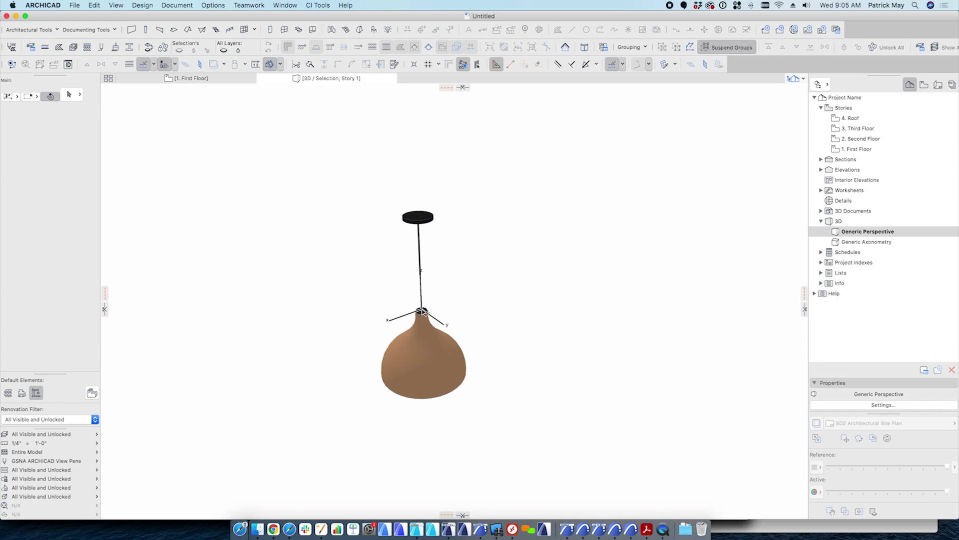
middle_click_drag(428, 352, 370, 321, "shift")
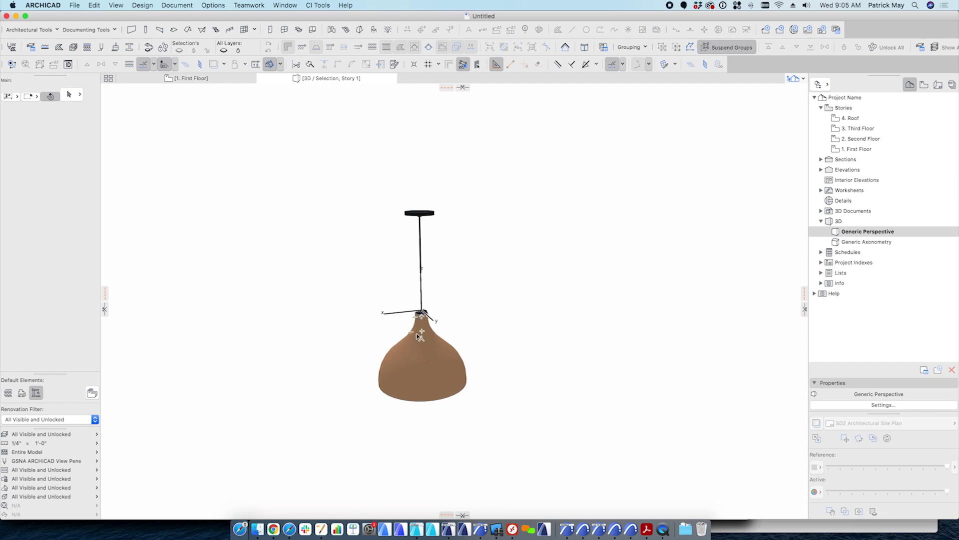
key("F2")
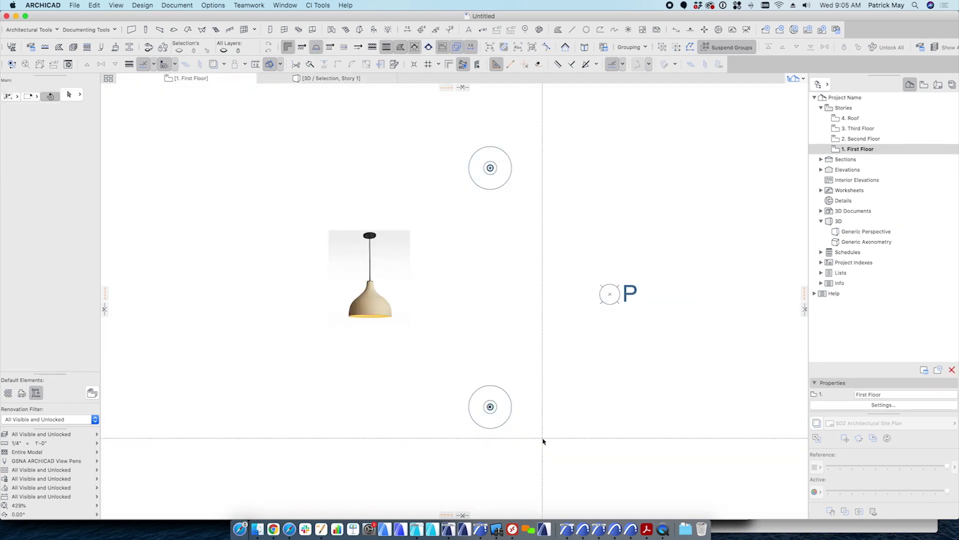
Step: Save the lower shell as library object 'Pendant From Shell' in the Embedded Library
left_click(489, 404)
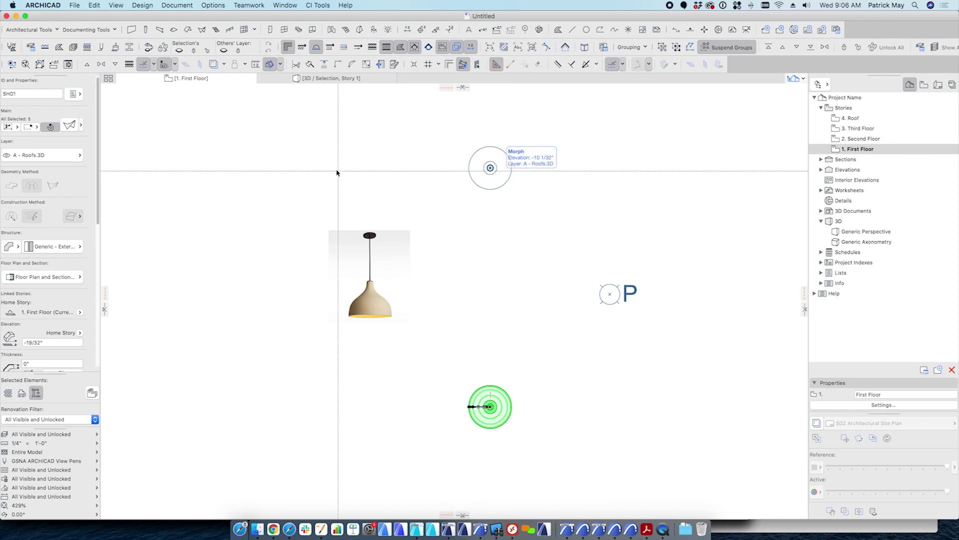
left_click(75, 5)
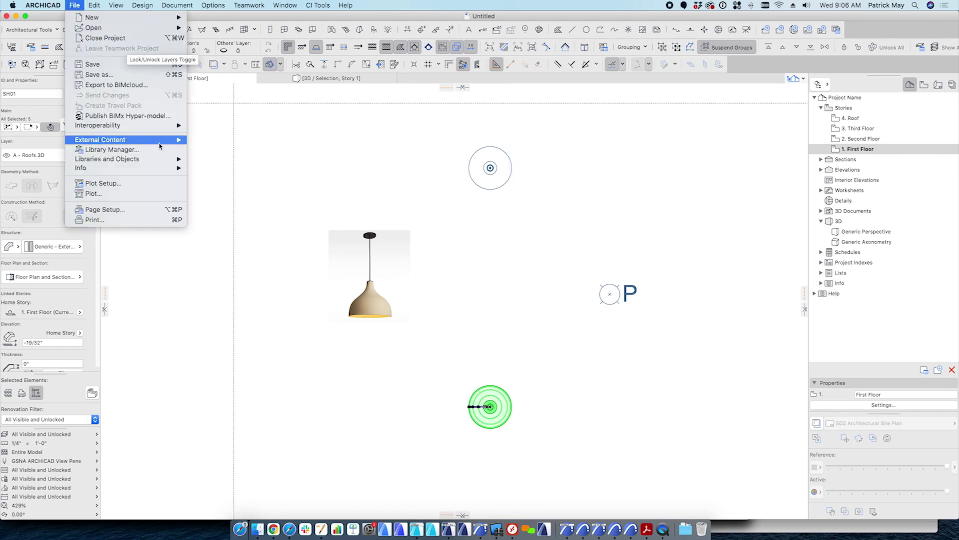
mouse_move(161, 146)
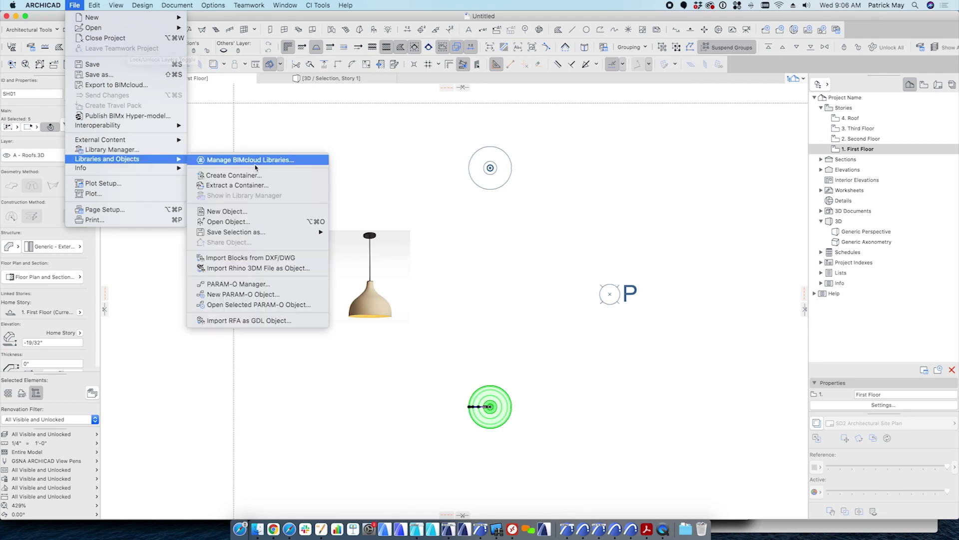
mouse_move(267, 233)
left_click(398, 237)
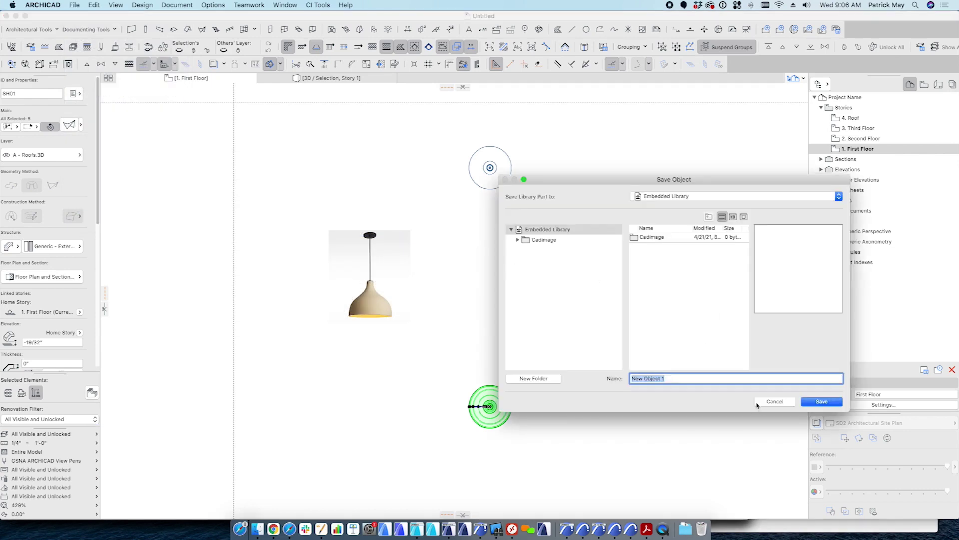
type("Pen")
key("Return")
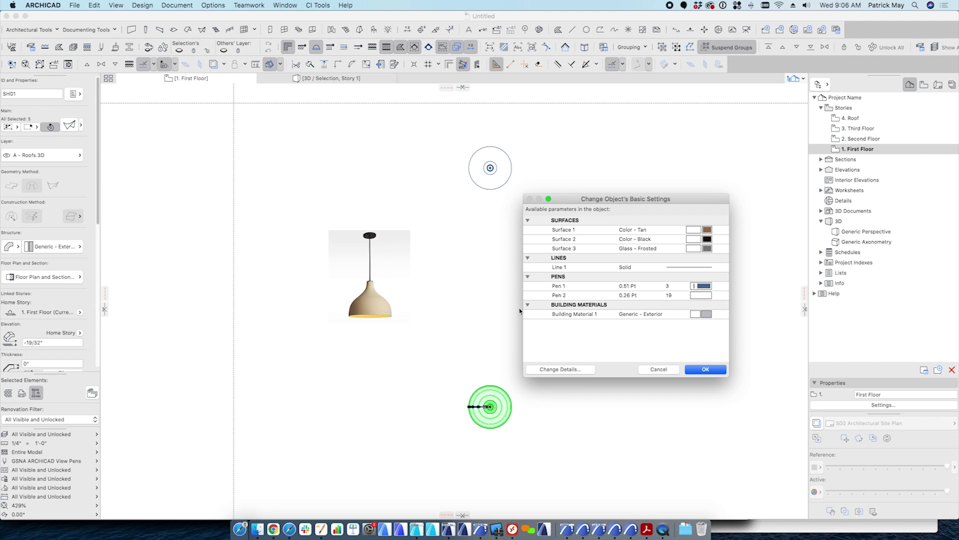
Step: Rename the Pen 1 and Pen 2 parameters to 'Line Pen' and 'Cut fill pen'
left_click(571, 249)
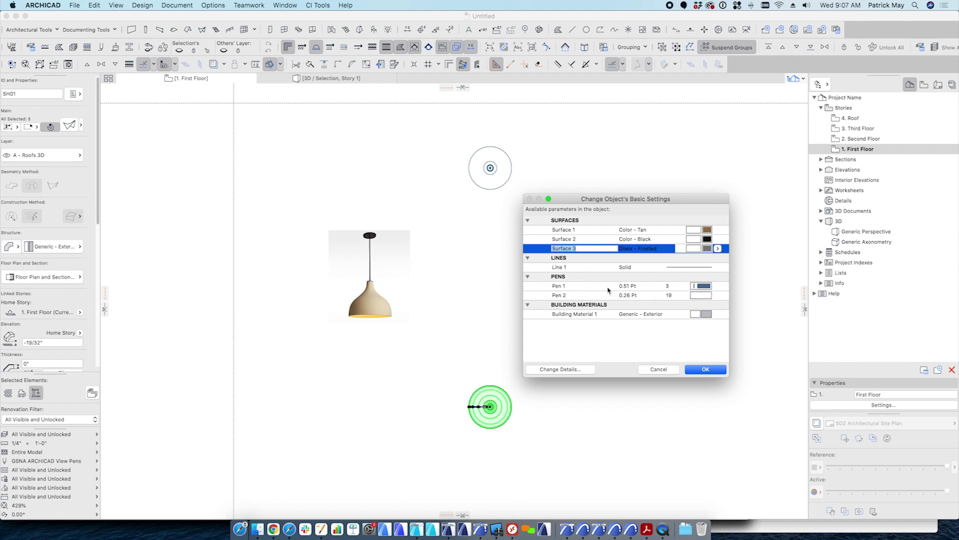
left_click(568, 288)
type("Line")
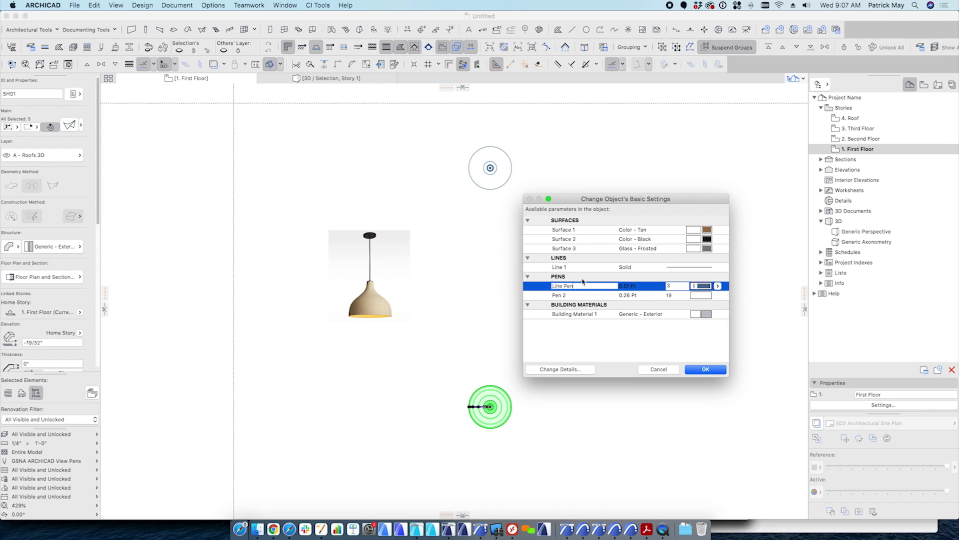
left_click(565, 296)
type("Cut fill pen")
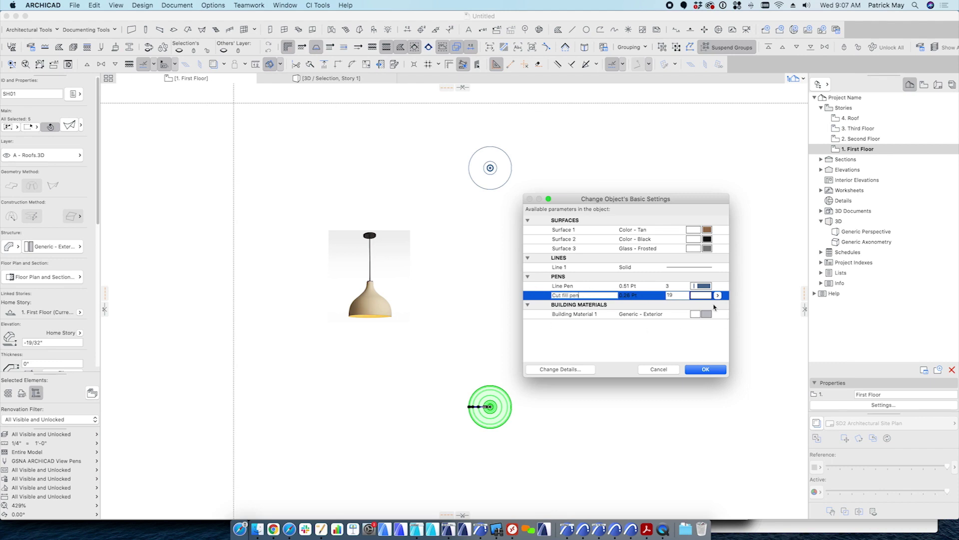
key("Tab")
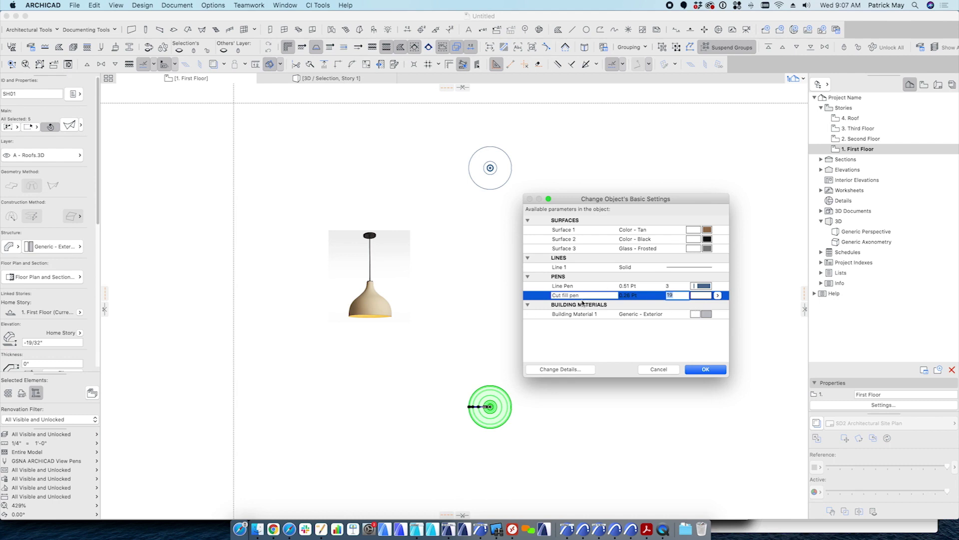
Step: Rename Surface 1–3 to 'shade surface', 'Hardware surface' and 'bulb surface'
left_click(590, 231)
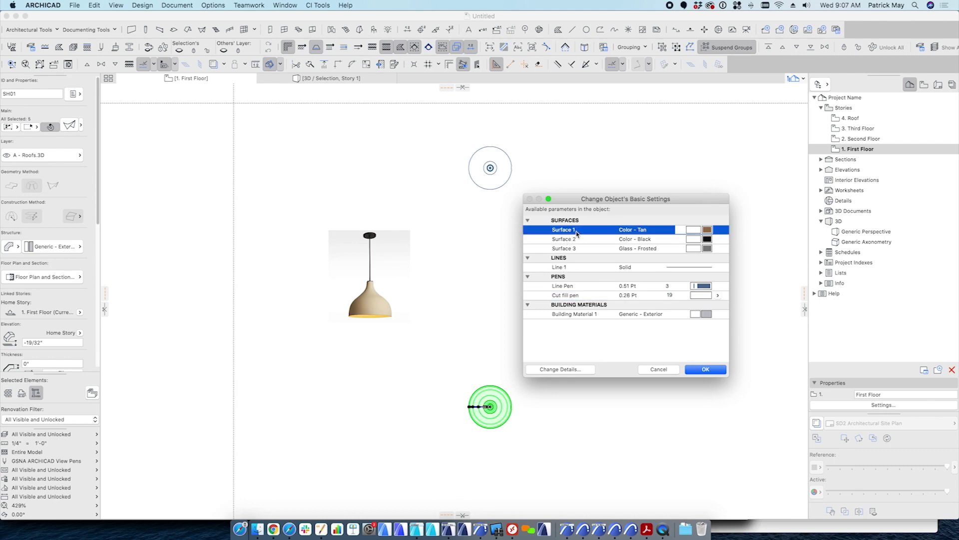
type("shade s")
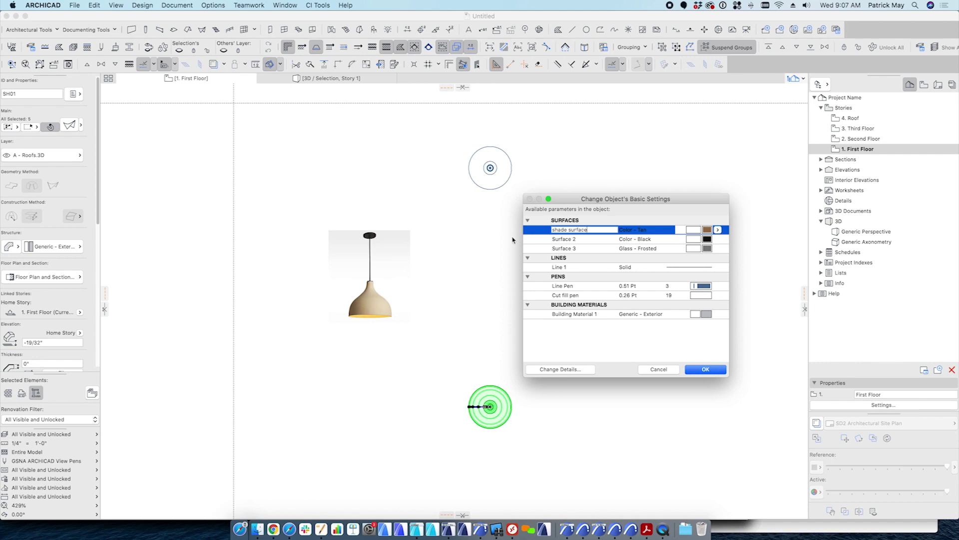
key("Tab")
type("Har")
type("ace")
left_click(575, 248)
type("gulb surface")
key("super+a")
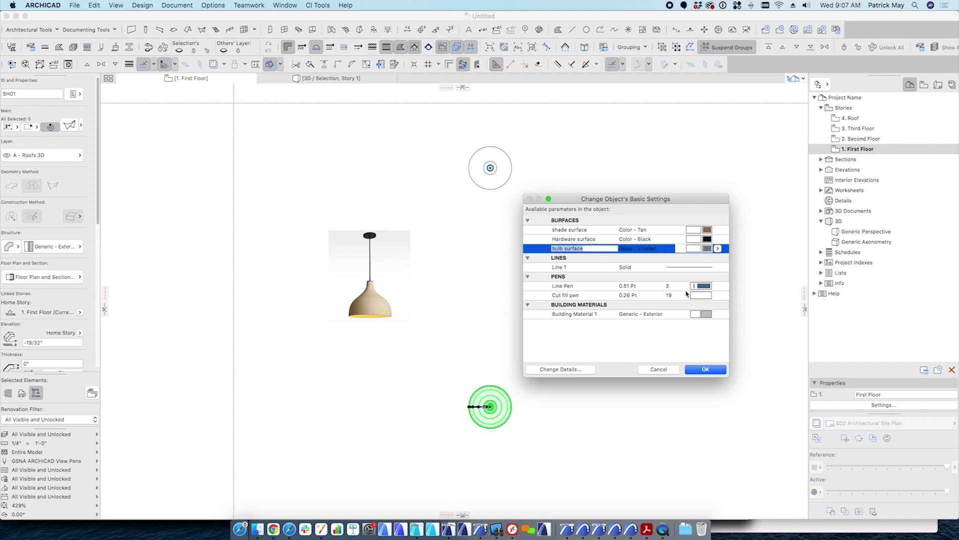
Step: Set the object's preview image to the pendant lamp screenshot
left_click(558, 371)
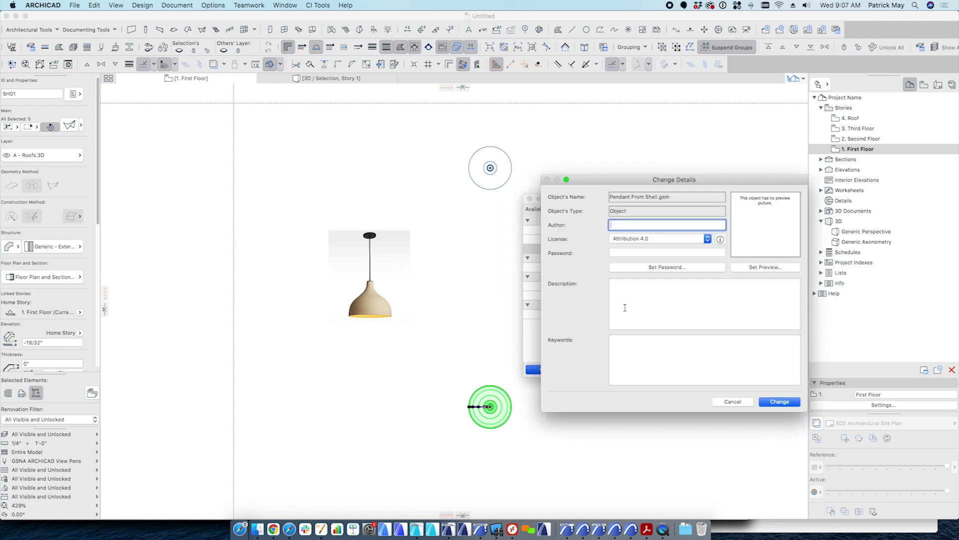
left_click(782, 268)
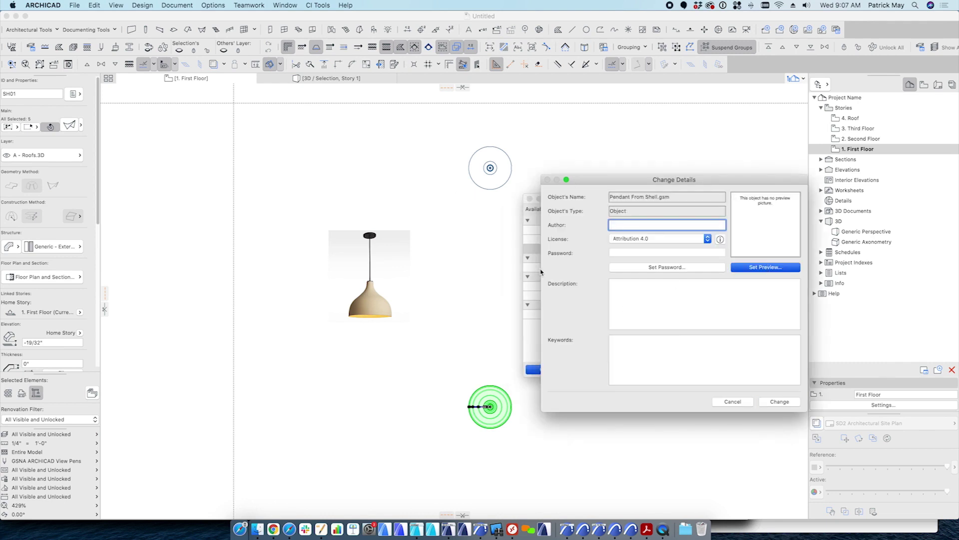
left_click(670, 250)
double_click(671, 260)
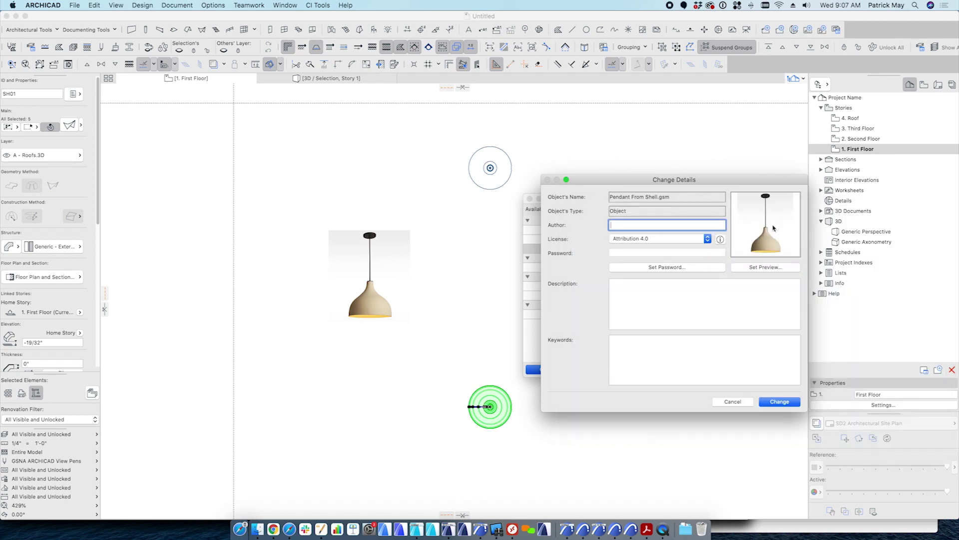
Step: Enter the author's name, a description, and keywords 'Pendant Light, Rejouvenation, Fixture, Lamp'
type("PJM")
left_click(633, 303)
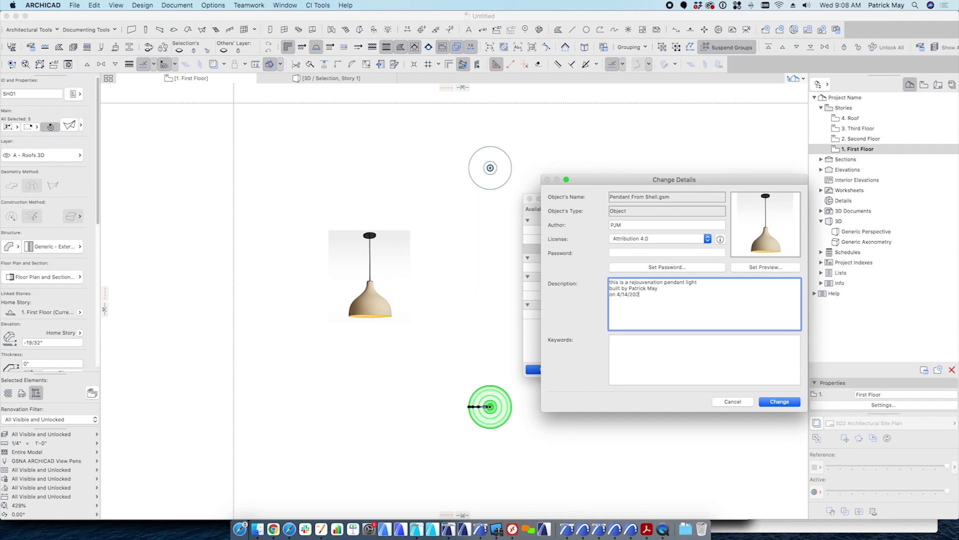
left_click(649, 354)
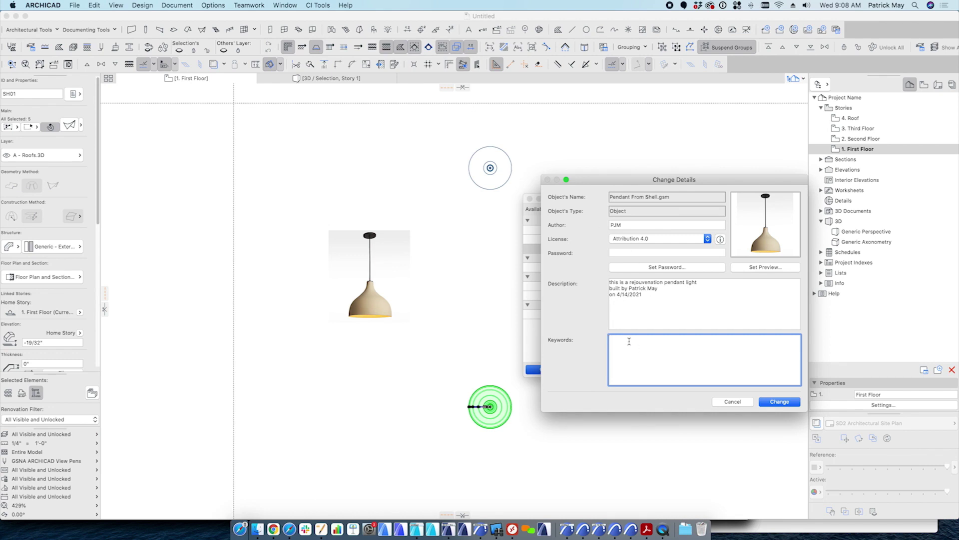
type("Pendant Light, Rejouvenation, Fixture, Lamp,")
left_click_drag(721, 338, 605, 331)
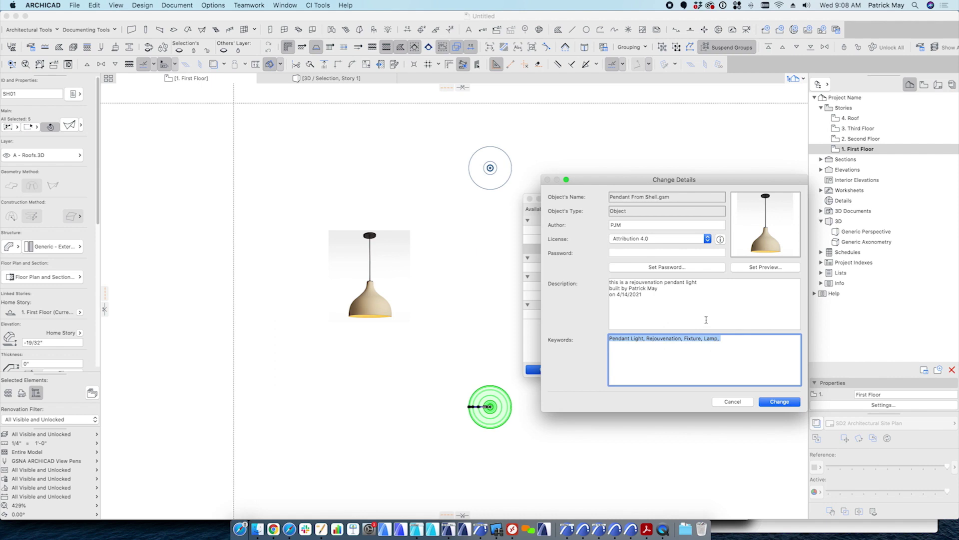
Step: Apply the object's details and place a Pendant From Shell lamp at the plan's upper right
left_click(780, 402)
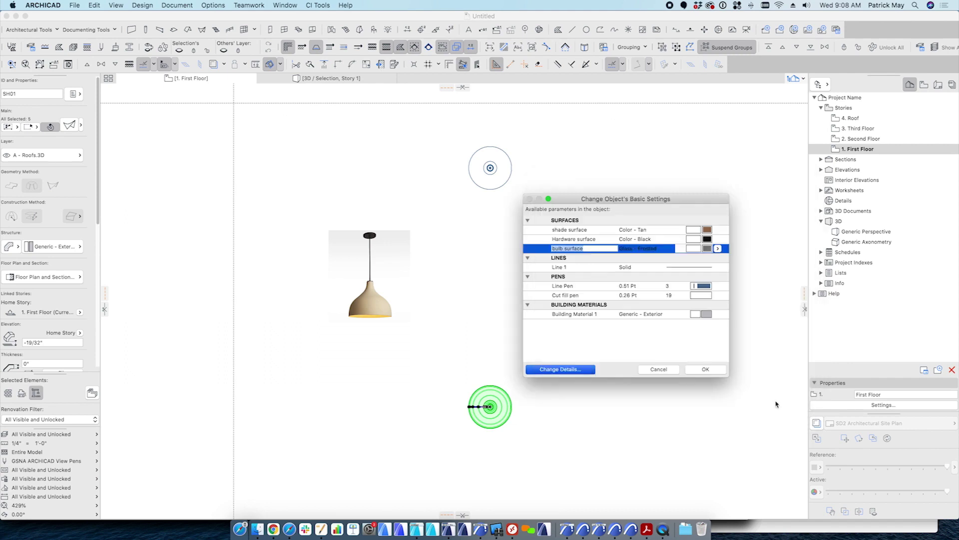
left_click(707, 371)
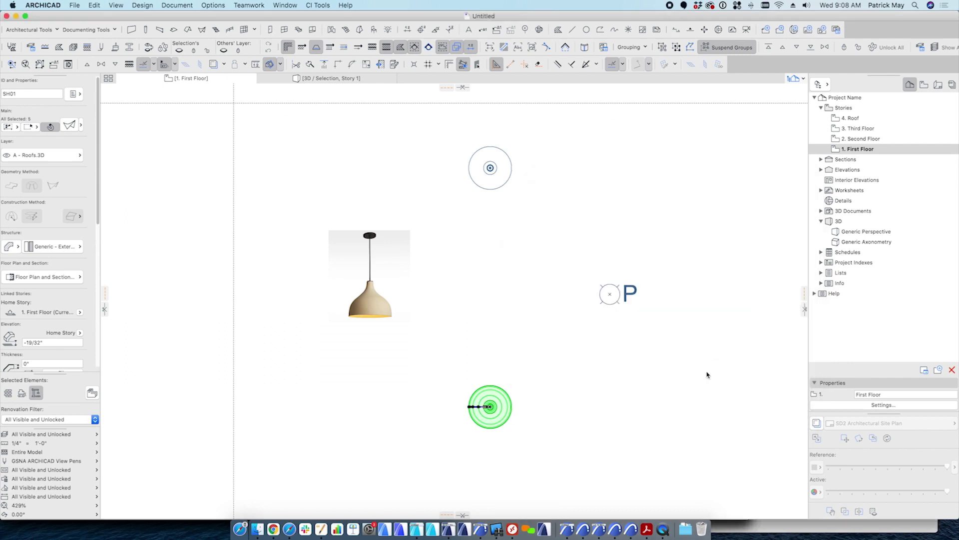
key("Escape")
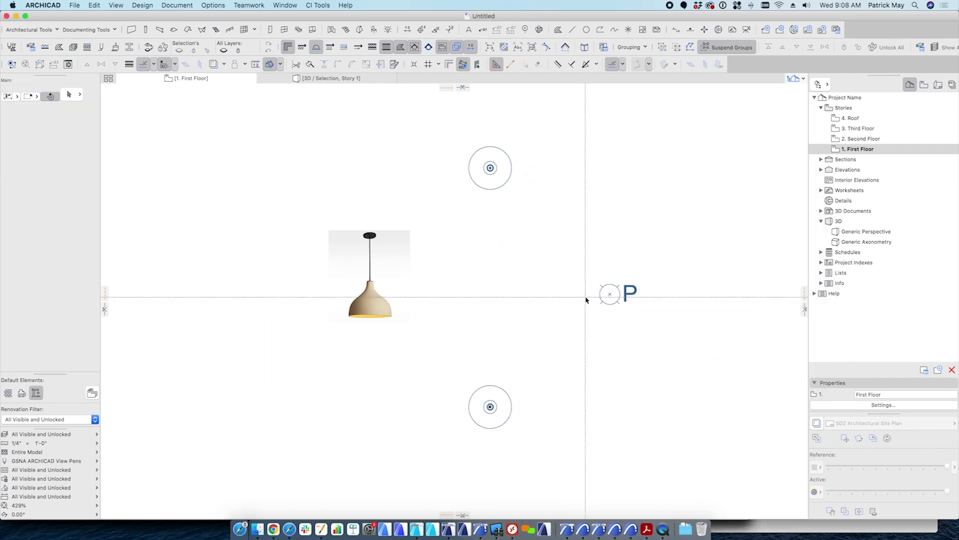
left_click(644, 194)
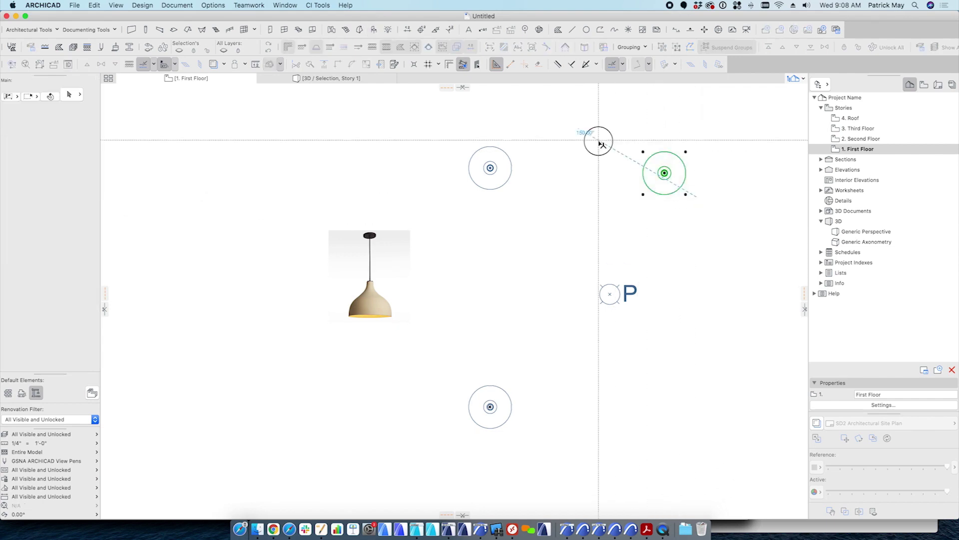
Step: Save the original morph lamp as a second library object, 'Pendant From Morph'
left_click(490, 168)
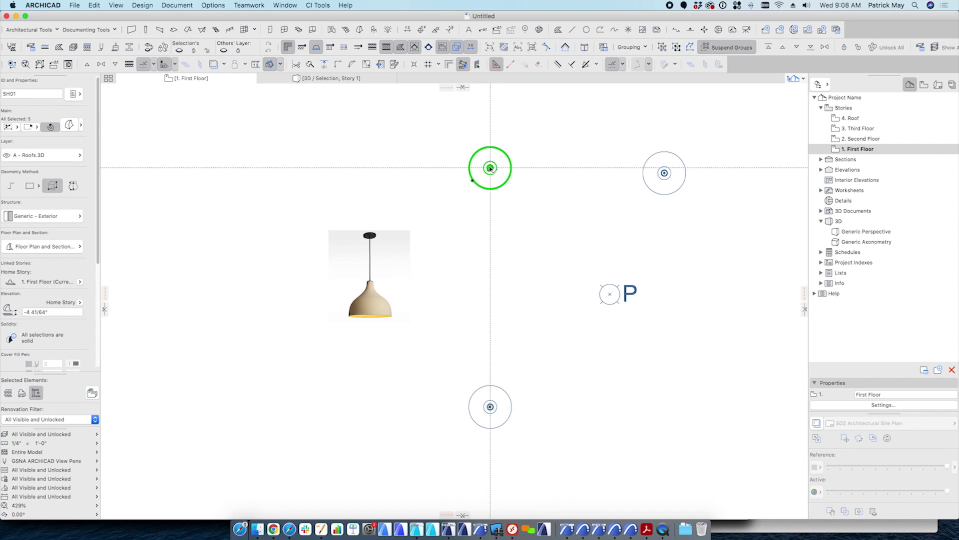
left_click(74, 5)
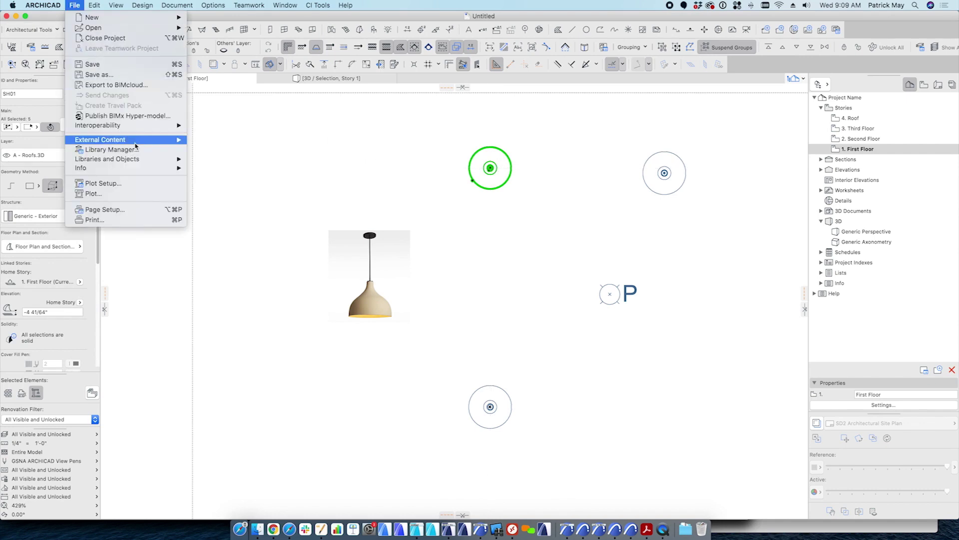
mouse_move(146, 165)
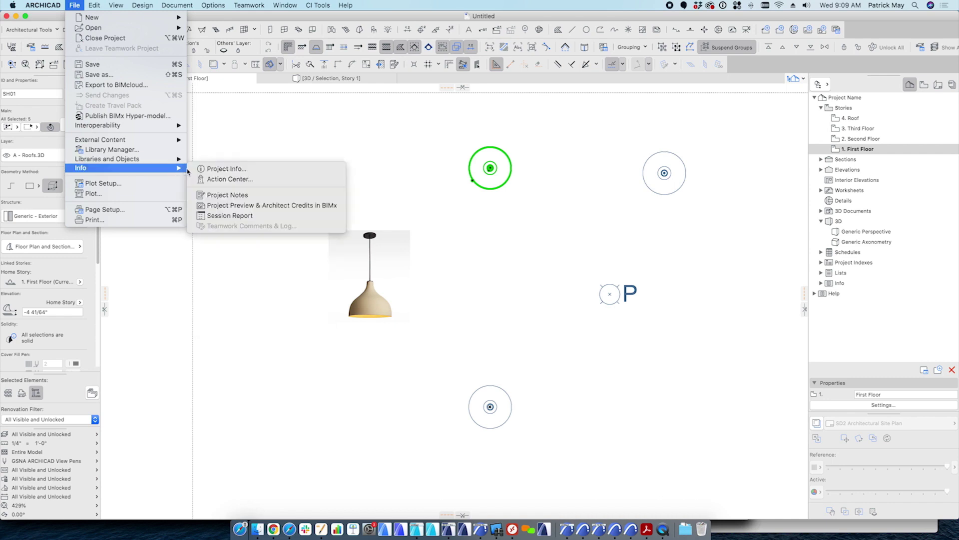
mouse_move(300, 232)
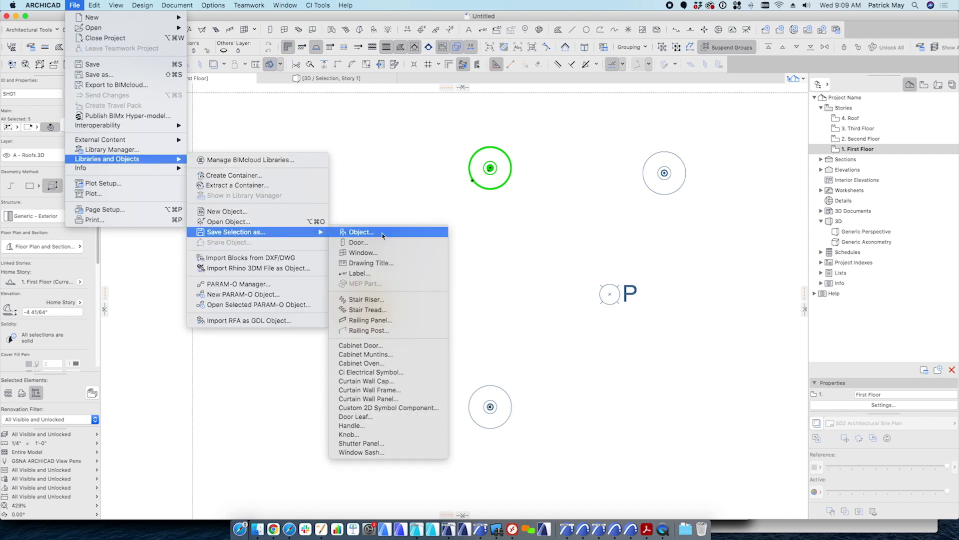
left_click(352, 232)
left_click(684, 247)
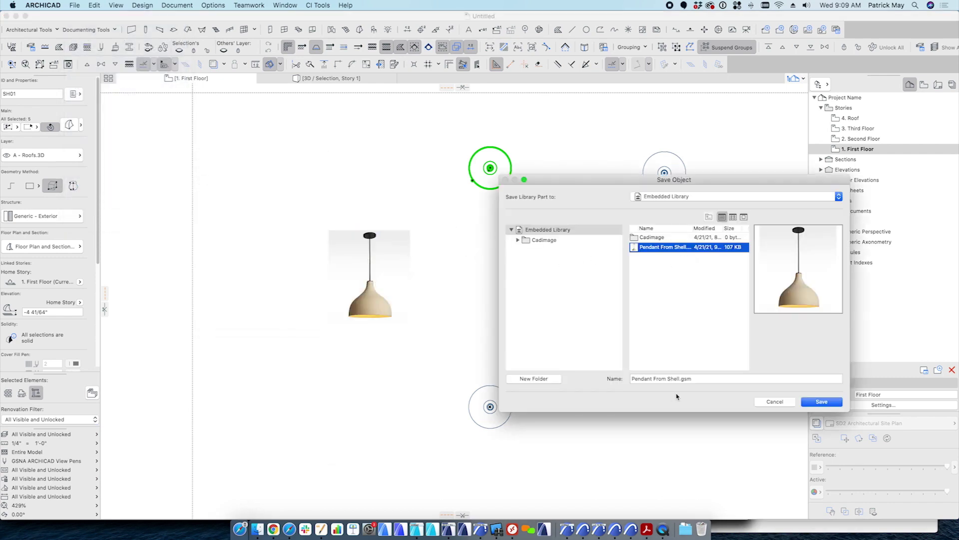
left_click_drag(669, 378, 678, 378)
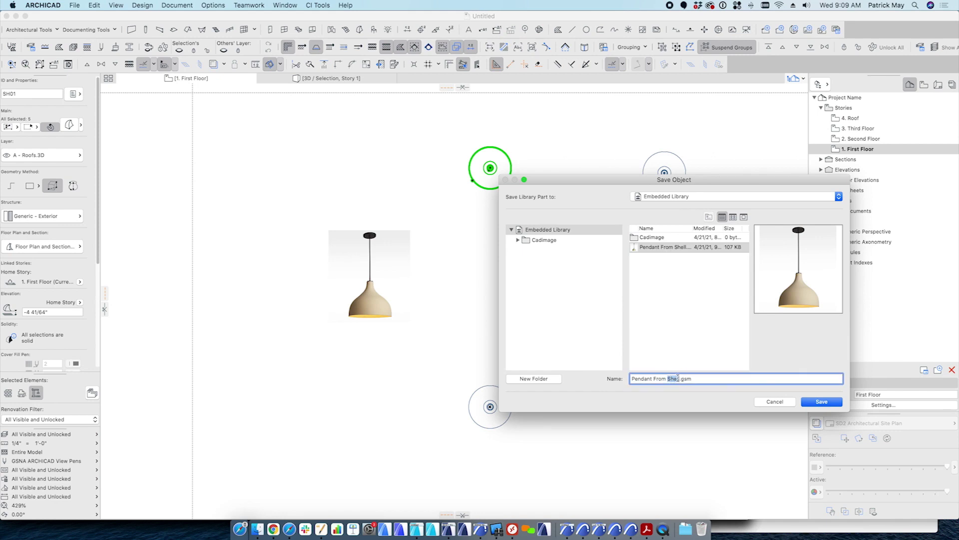
type("Shade")
key("Return")
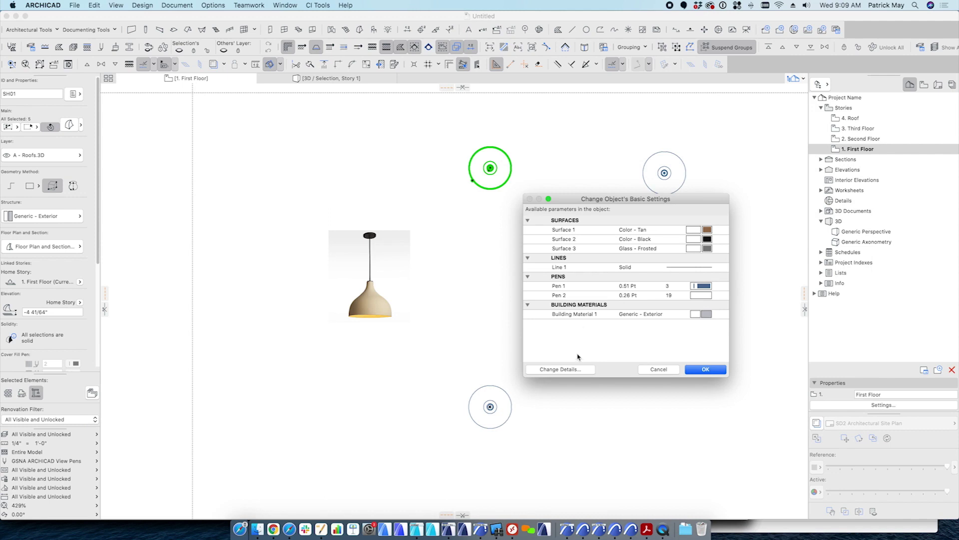
Step: Place the Pendant From Morph lamp beside the first one and select both lamps
left_click(566, 373)
key("Return")
key("Return")
key("Escape")
left_click(713, 217)
left_click_drag(746, 219, 631, 150, "shift")
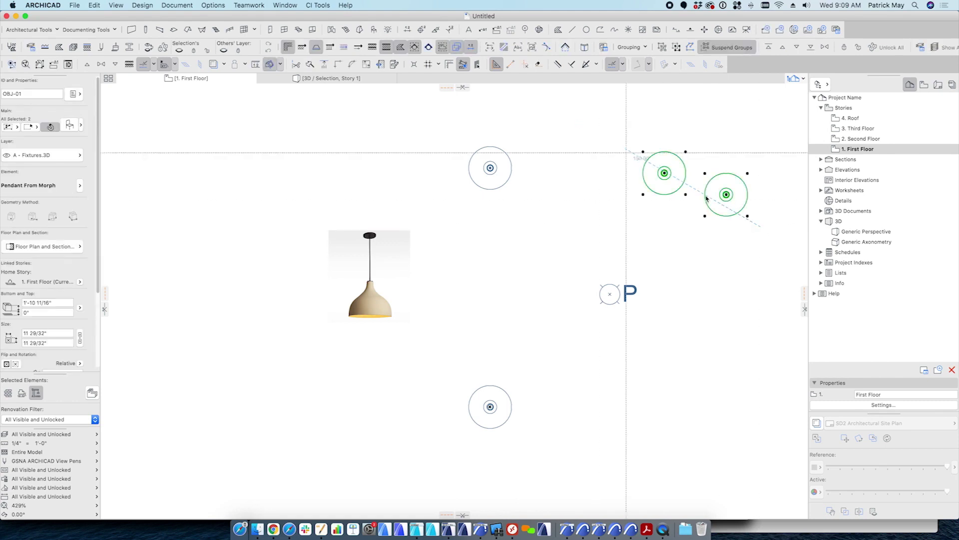
scroll(643, 242, "right", 3)
Step: View the two selected lamps in 3D and select the left lamp
key("F5")
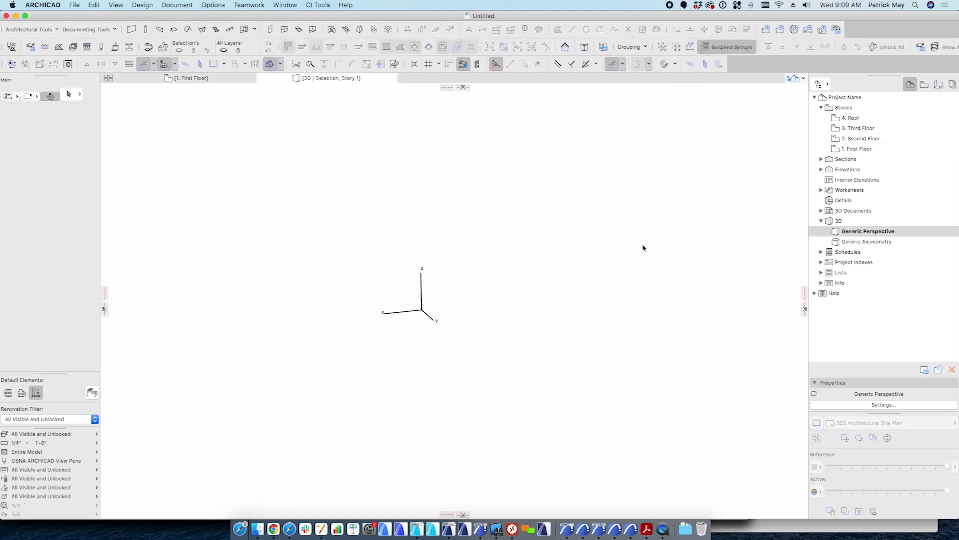
middle_click_drag(672, 253, 424, 315, "shift")
left_click(574, 339)
left_click(391, 359)
Step: Stretch the left lamp and undo it, then open both lamps as library parts
left_click(325, 199)
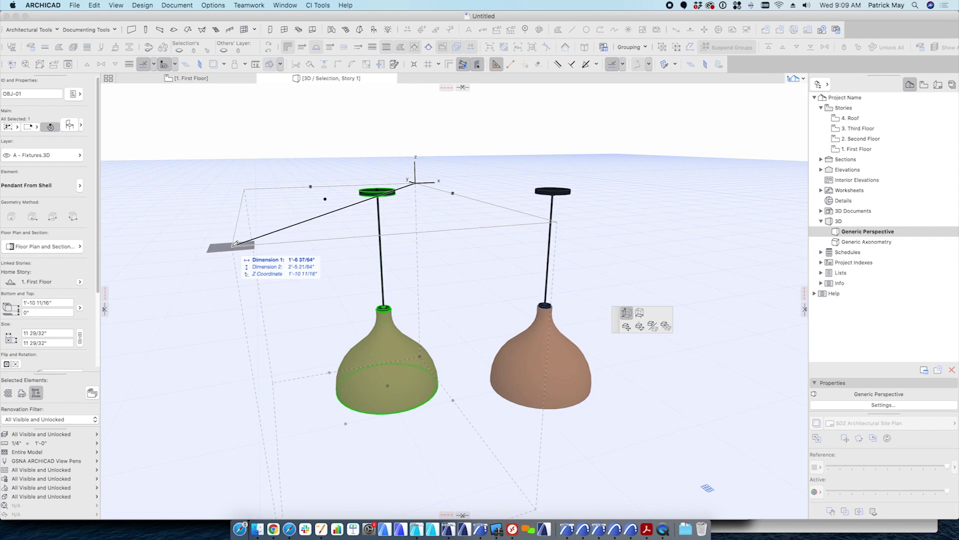
left_click(192, 219)
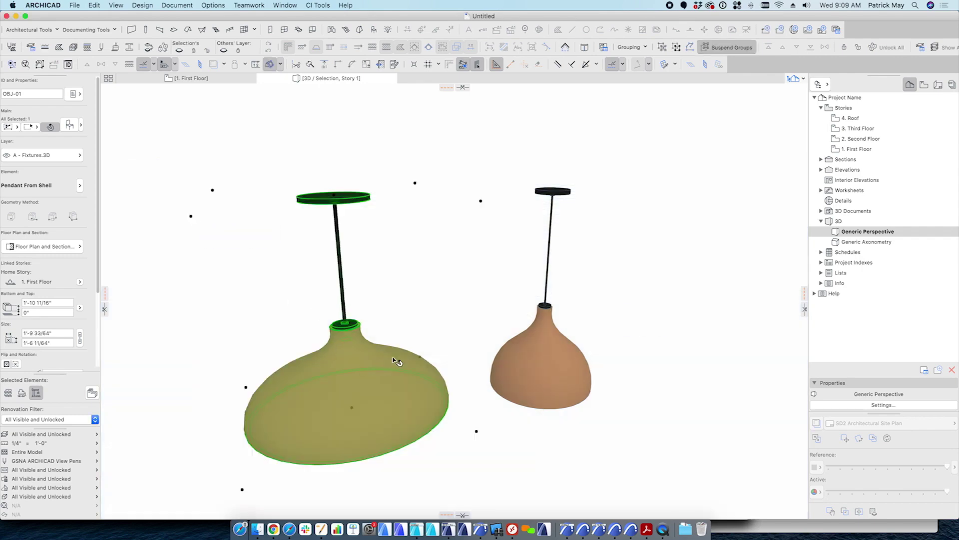
key("super+z")
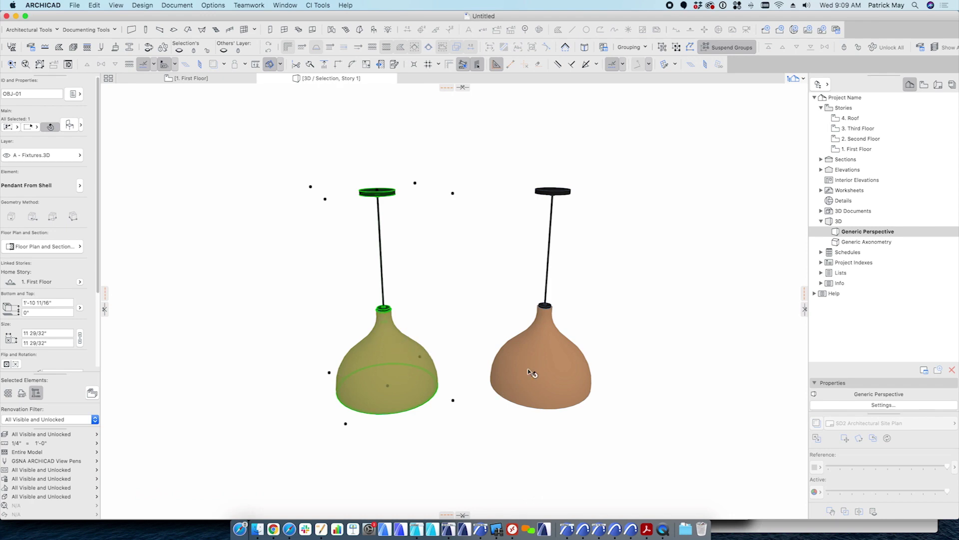
left_click(548, 340, "shift")
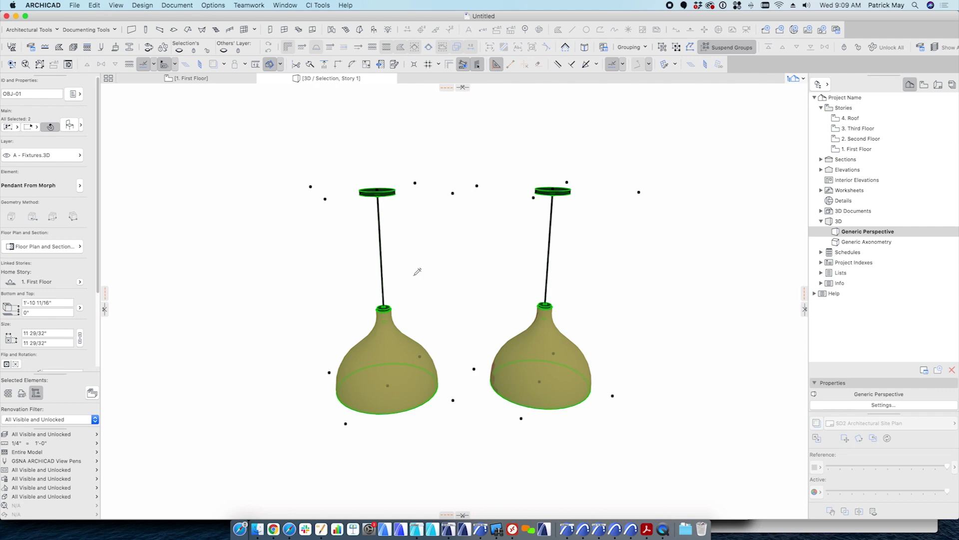
key("super+shift+o")
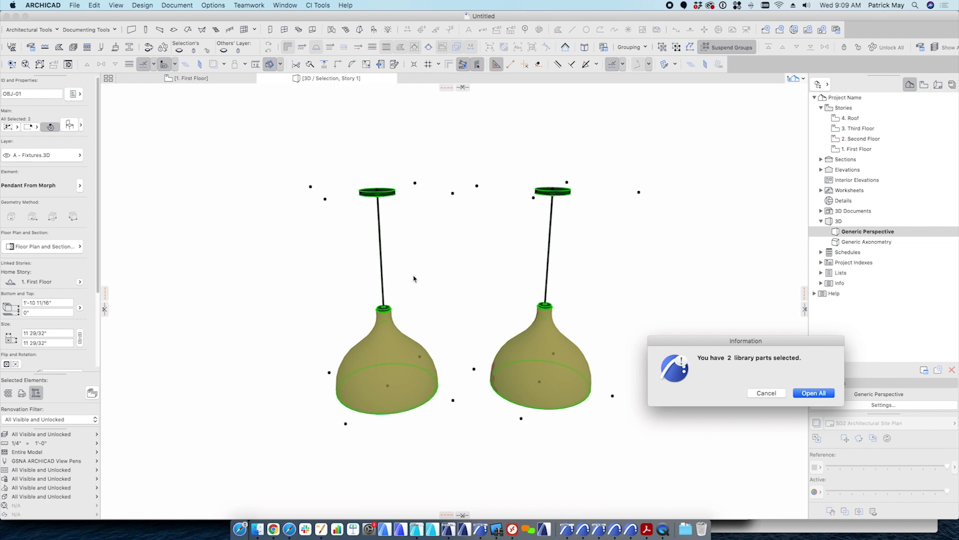
Step: Open both pendant library objects for editing with Open All
left_click(79, 6)
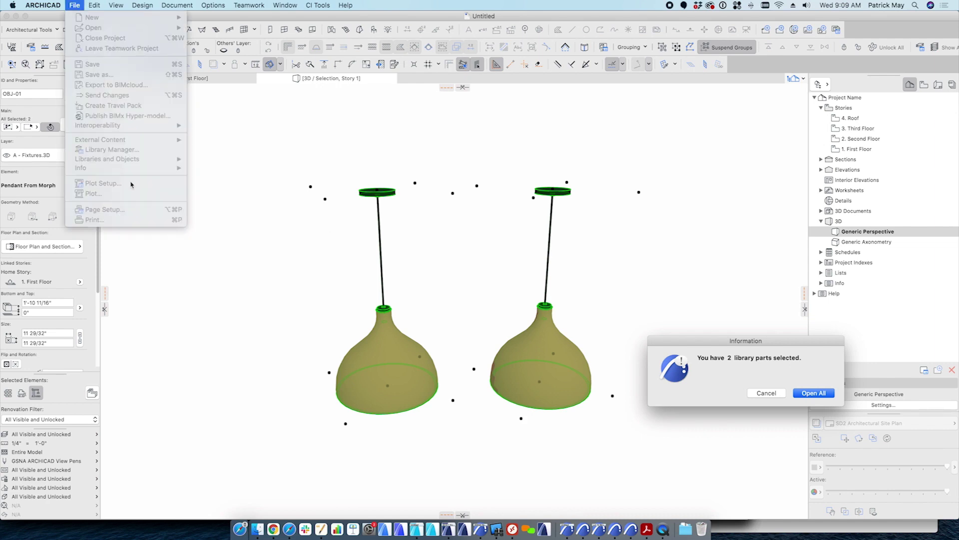
left_click(232, 211)
key("Escape")
key("super+shift+o")
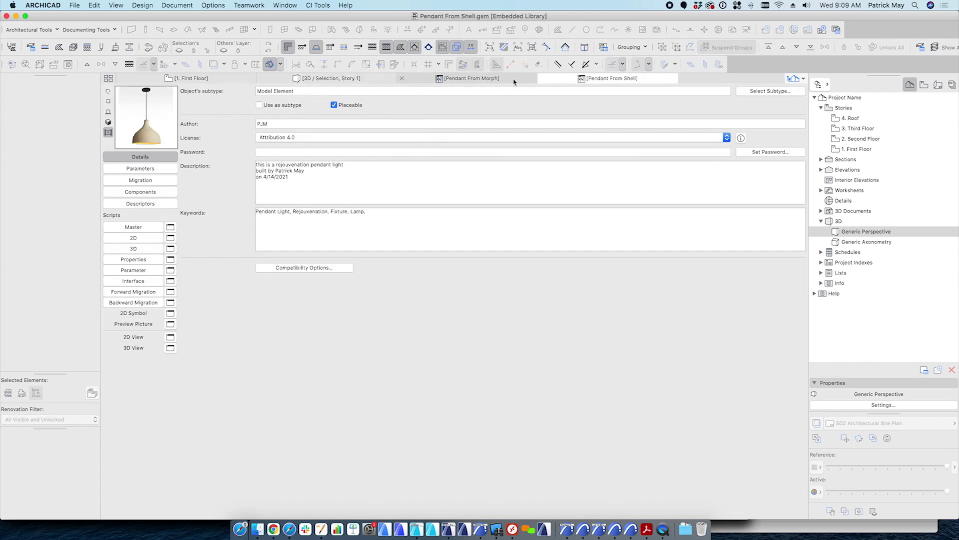
Step: Show the Pendant From Shell 3D script alongside a rendered 3D preview of the object
left_click(136, 250)
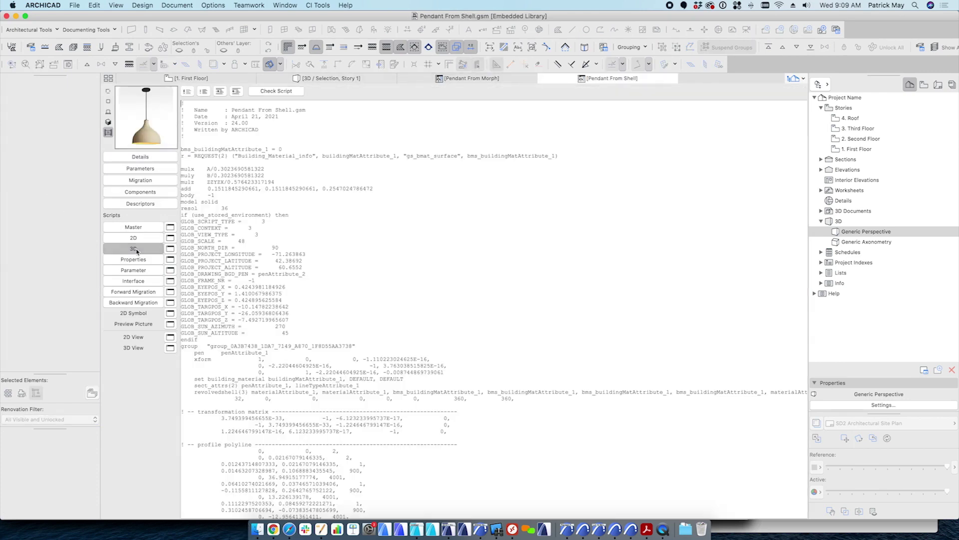
left_click(108, 122)
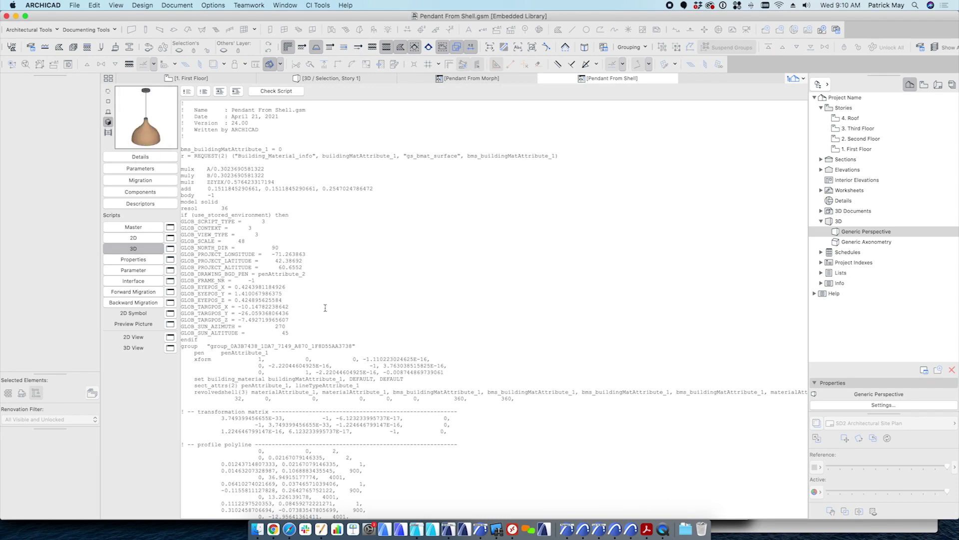
scroll(327, 305, "down", 2)
scroll(328, 304, "down", 15)
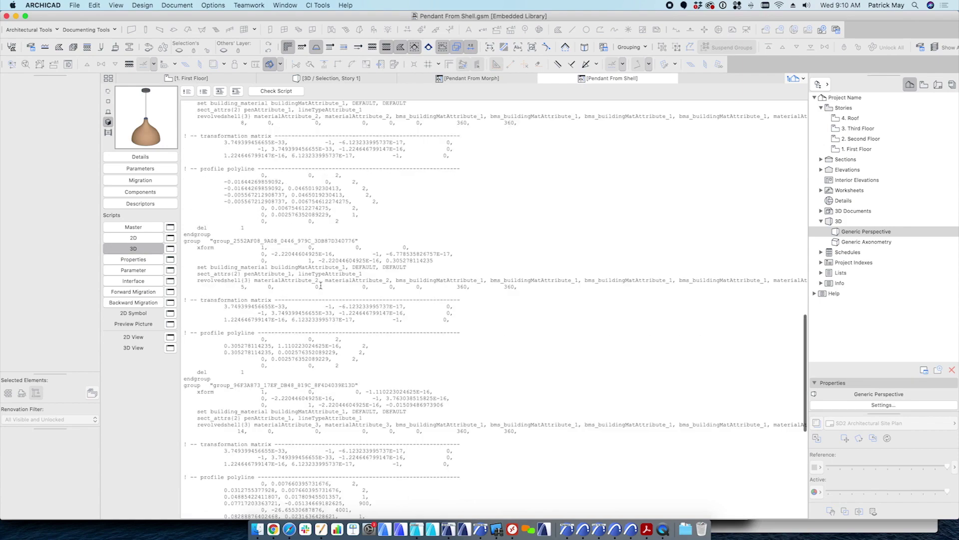
scroll(320, 285, "up", 6)
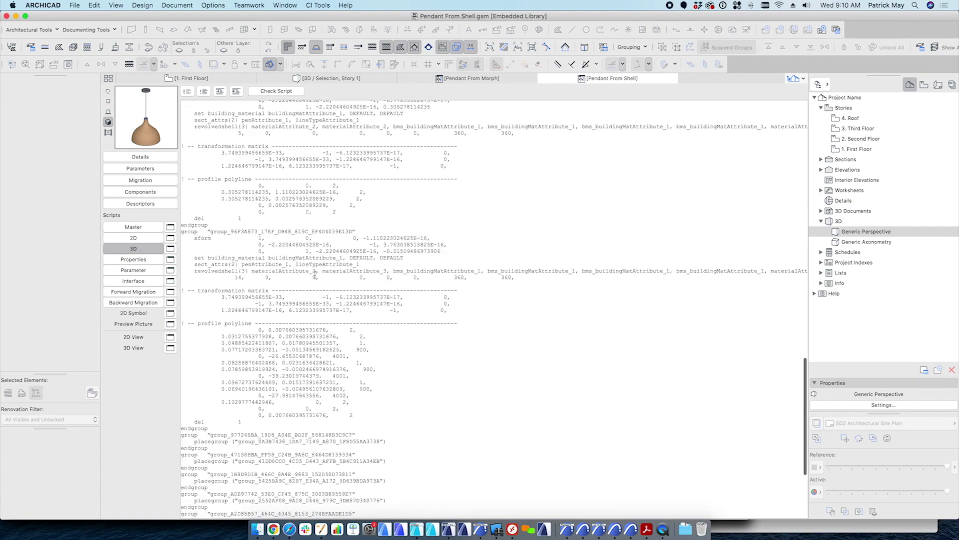
scroll(316, 273, "up", 15)
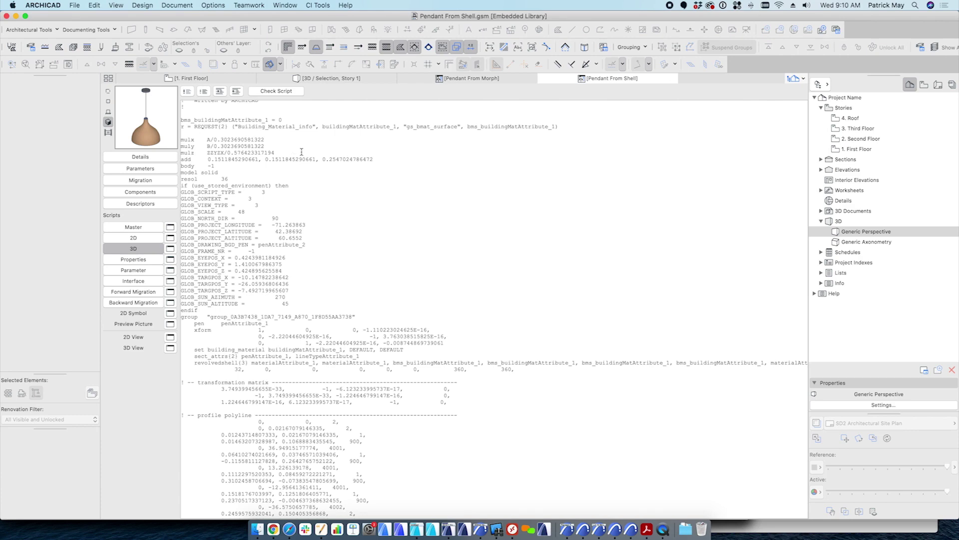
scroll(558, 195, "down", 10)
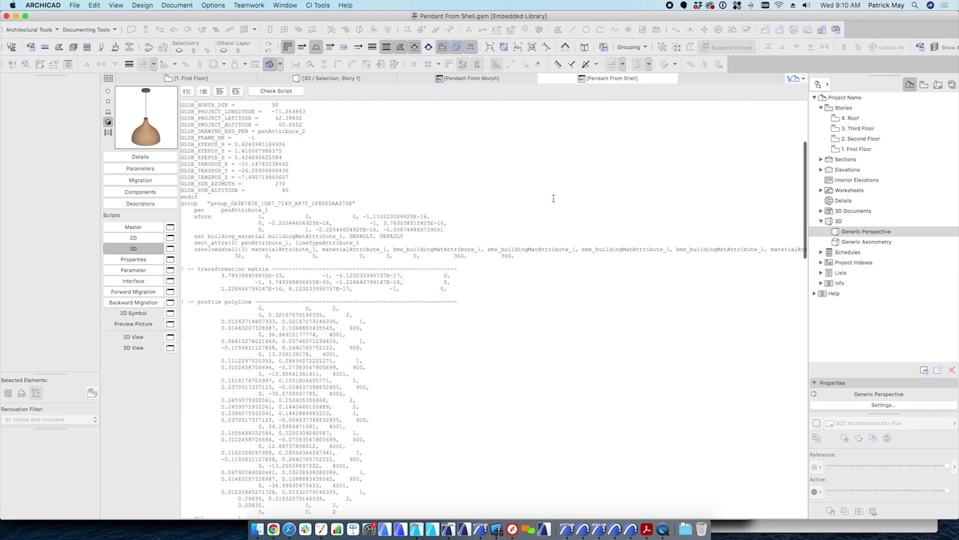
scroll(555, 207, "up", 9)
left_click(495, 79)
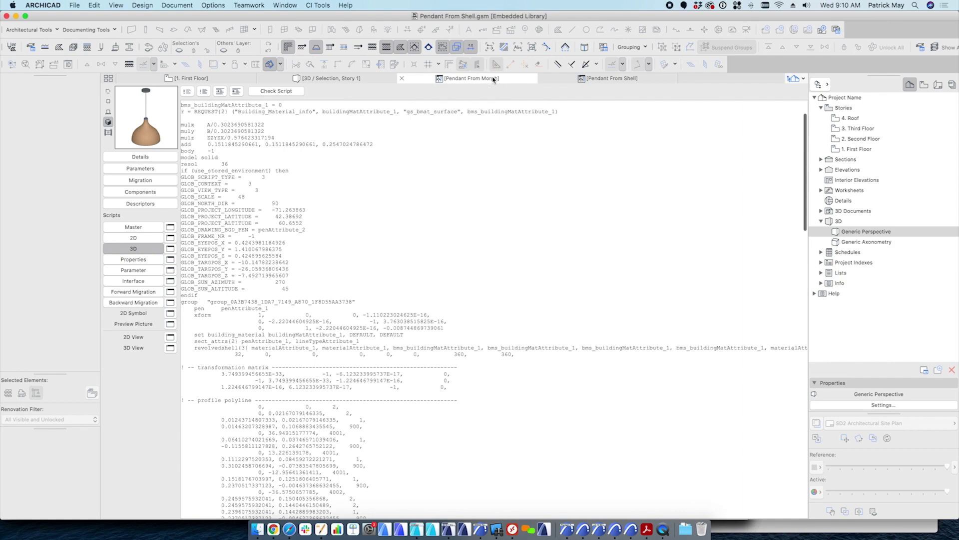
Step: Review the Pendant From Morph 3D script's vert and pgon lists, then close its editor
left_click(141, 248)
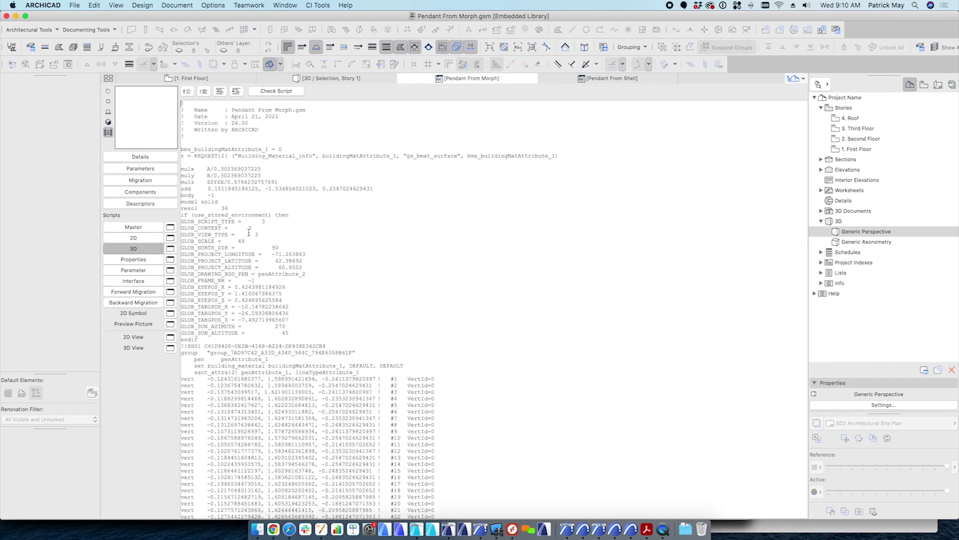
scroll(270, 246, "down", 20)
scroll(269, 246, "down", 20)
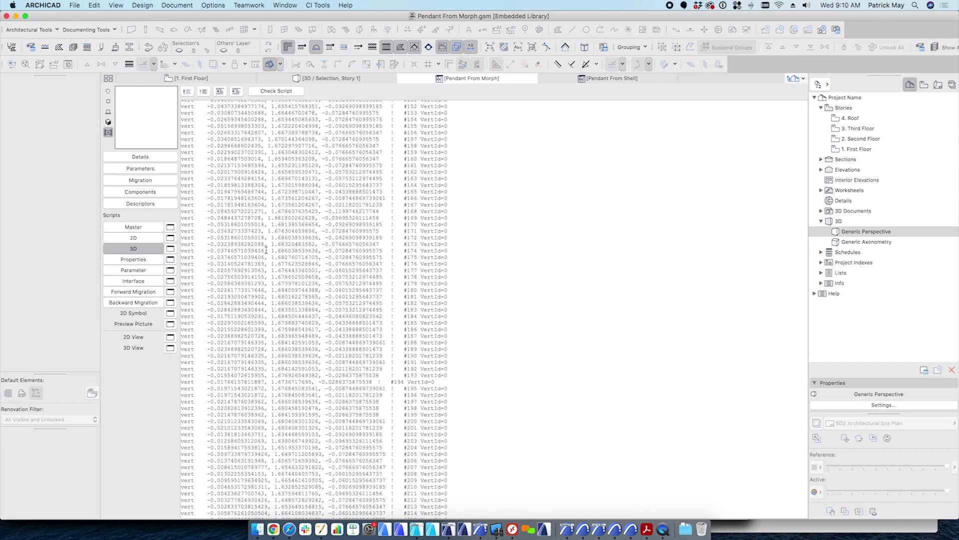
scroll(200, 235, "down", 20)
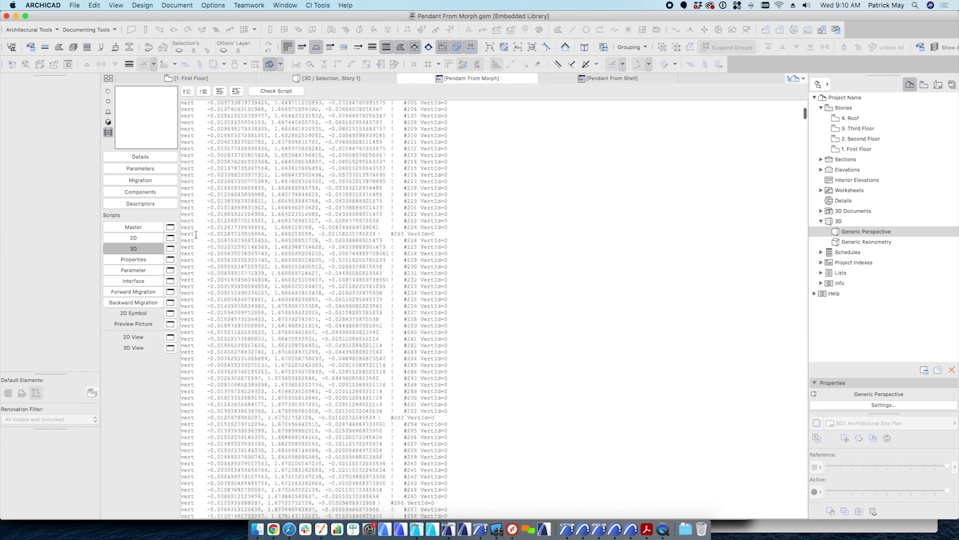
scroll(205, 238, "down", 20)
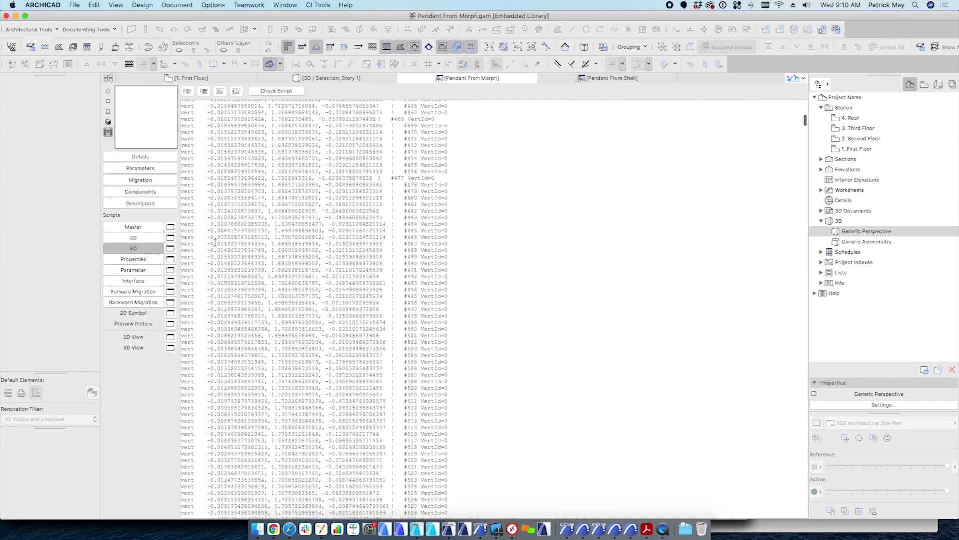
scroll(218, 237, "down", 20)
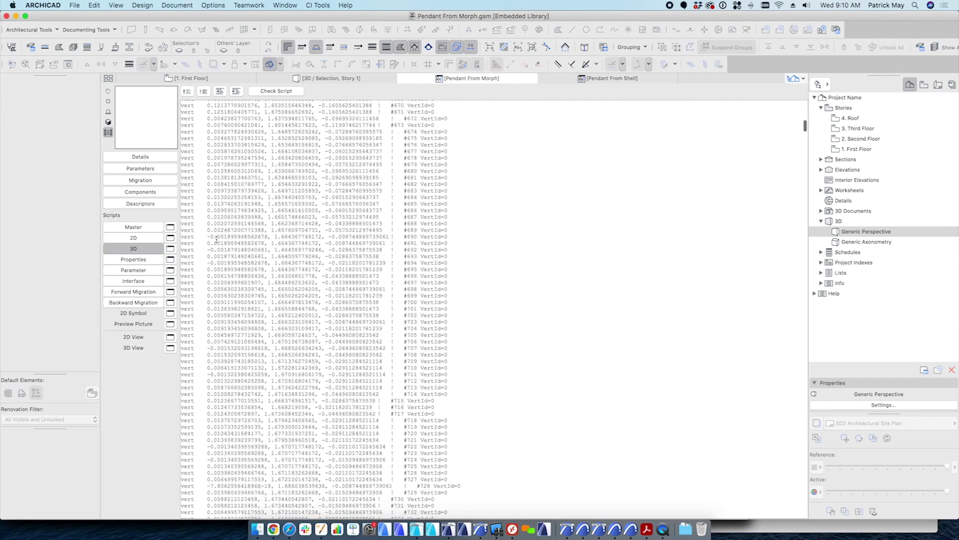
left_click_drag(804, 131, 802, 235)
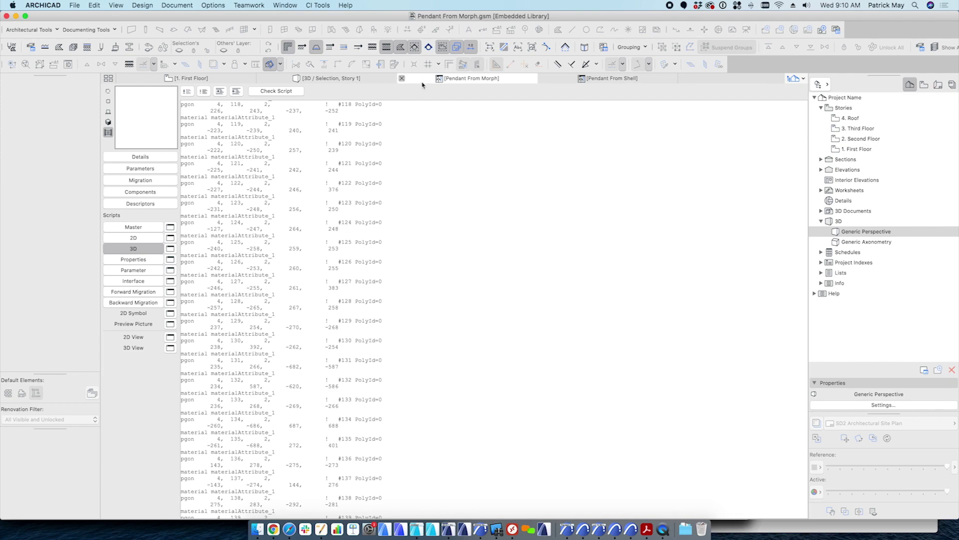
key("super+w")
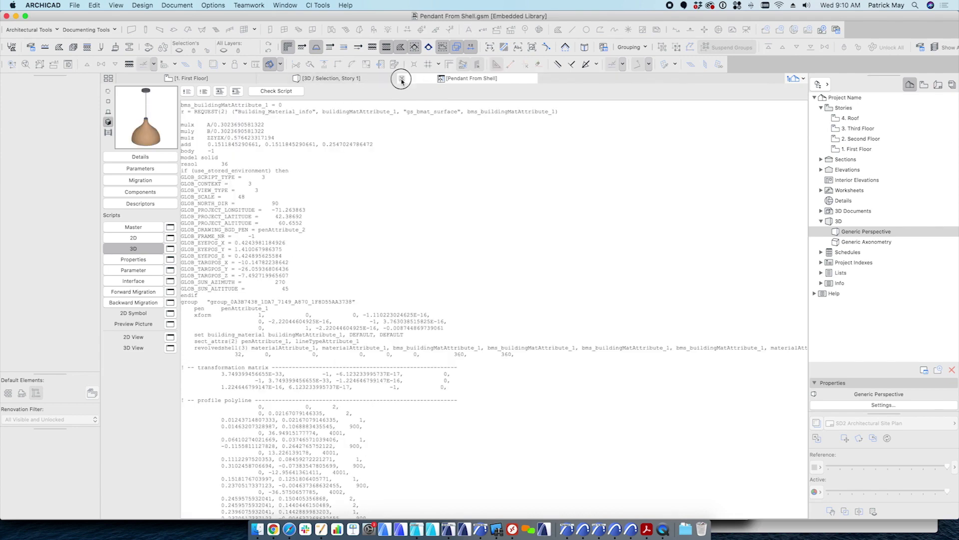
Step: Close the Shell editor and check Pendant From Morph.gsm and Pendant From Shell.gsm in Library Manager
key("super+w")
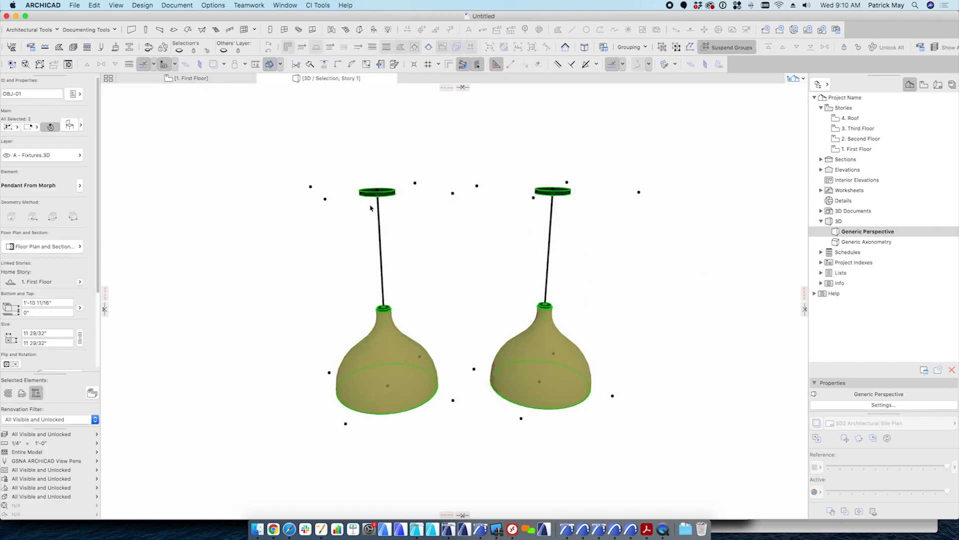
left_click(74, 5)
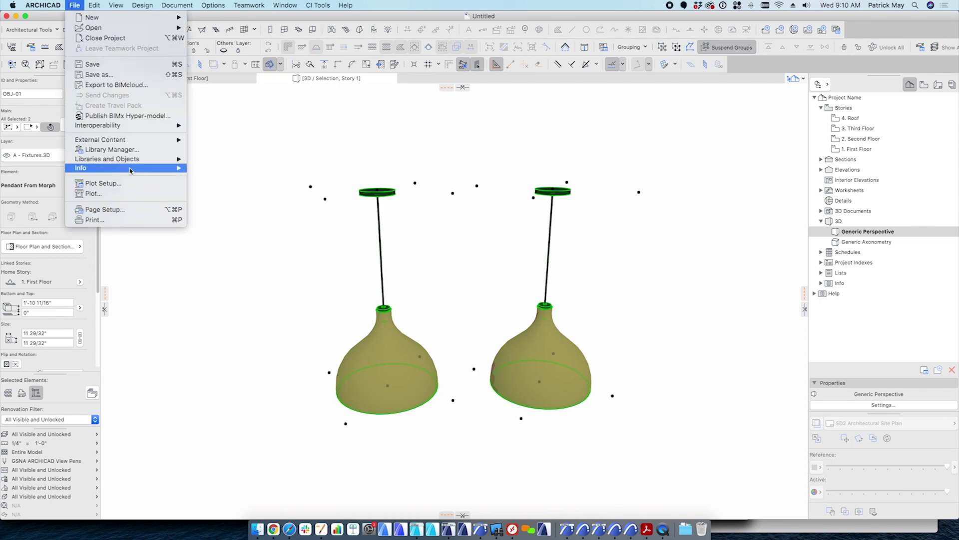
mouse_move(126, 163)
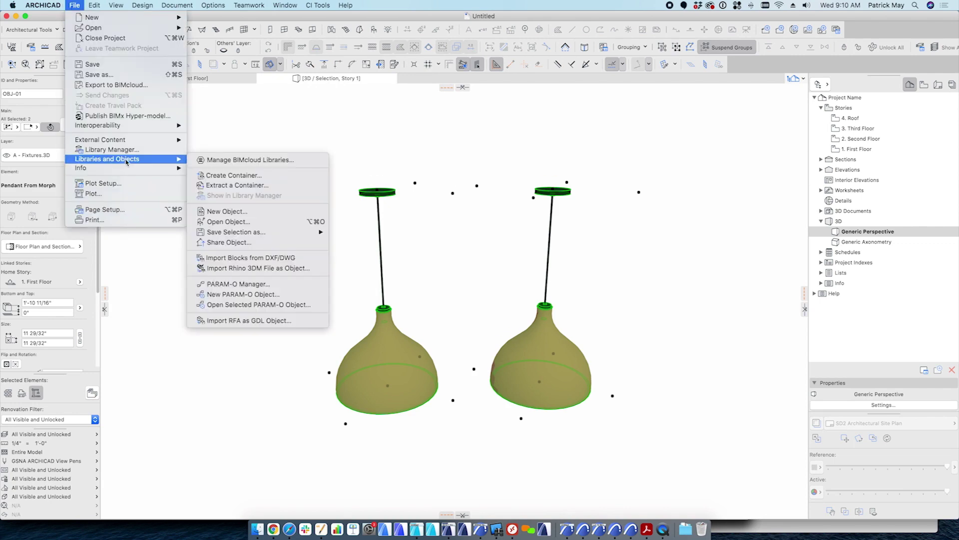
left_click(122, 150)
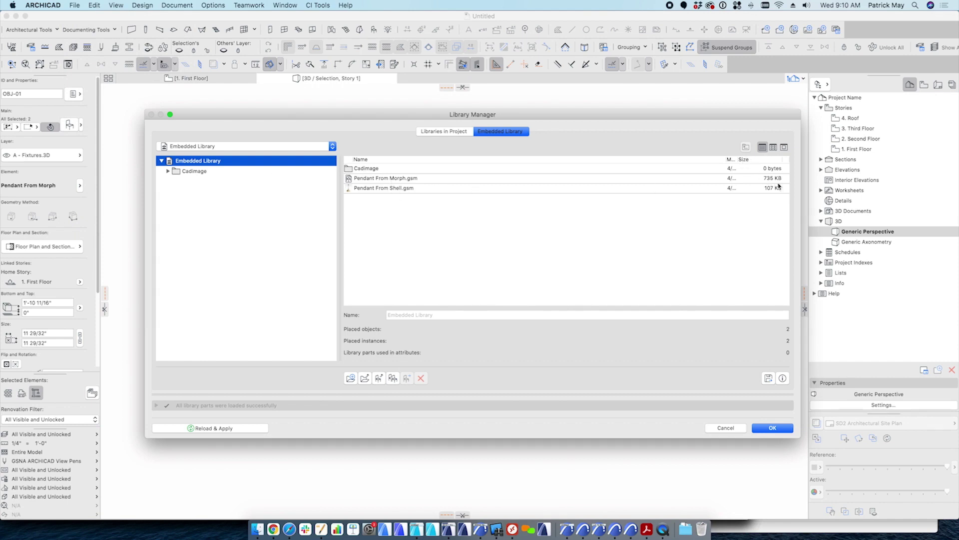
left_click(400, 179)
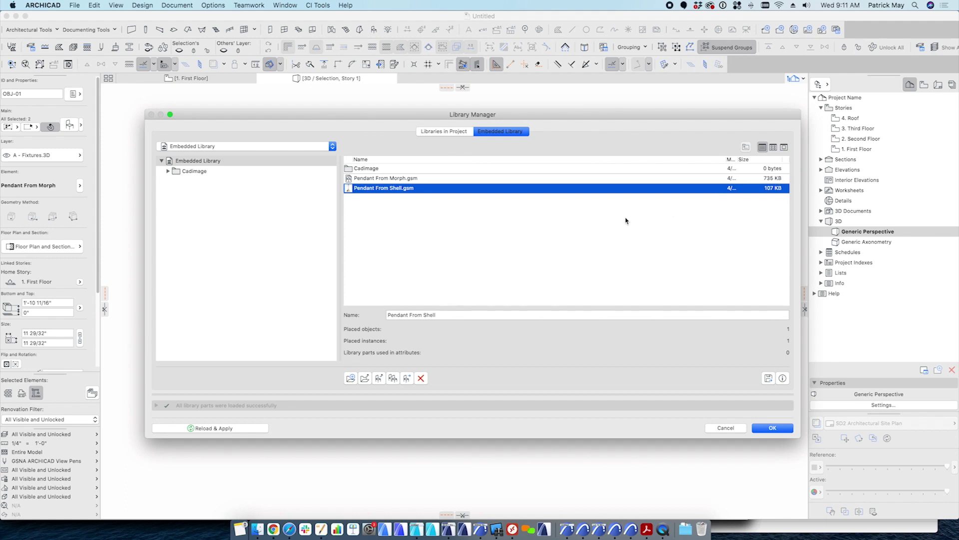
key("Escape")
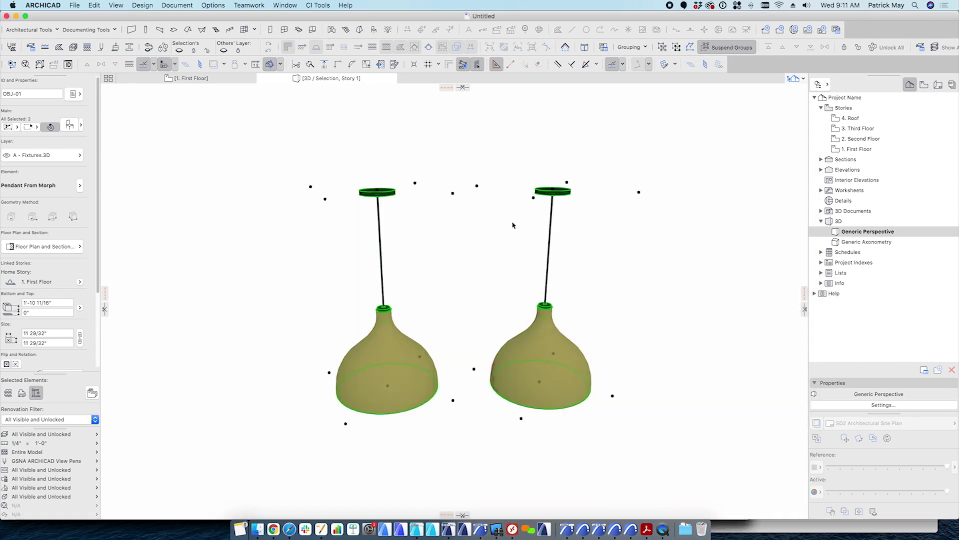